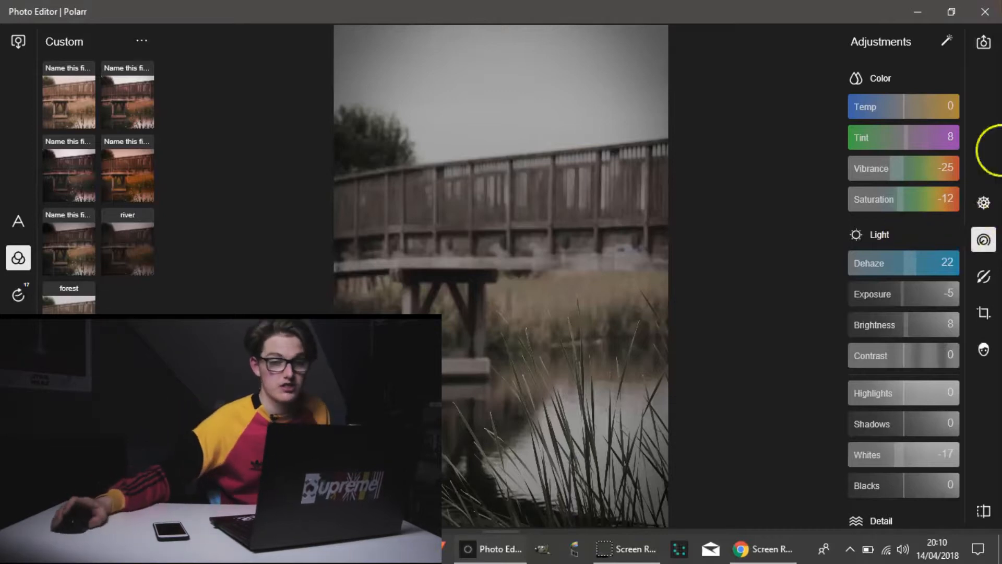
Set the bridge photo's Dehaze to 50, Exposure to 11, Brightness to 0 and Contrast to 32
mouse_move(769, 551)
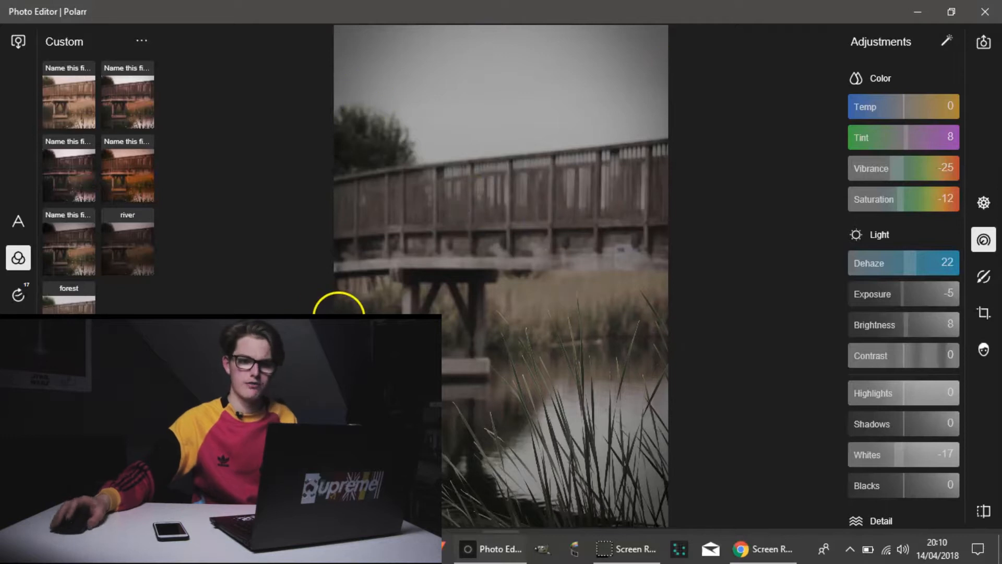
scroll(892, 235, "down", 5)
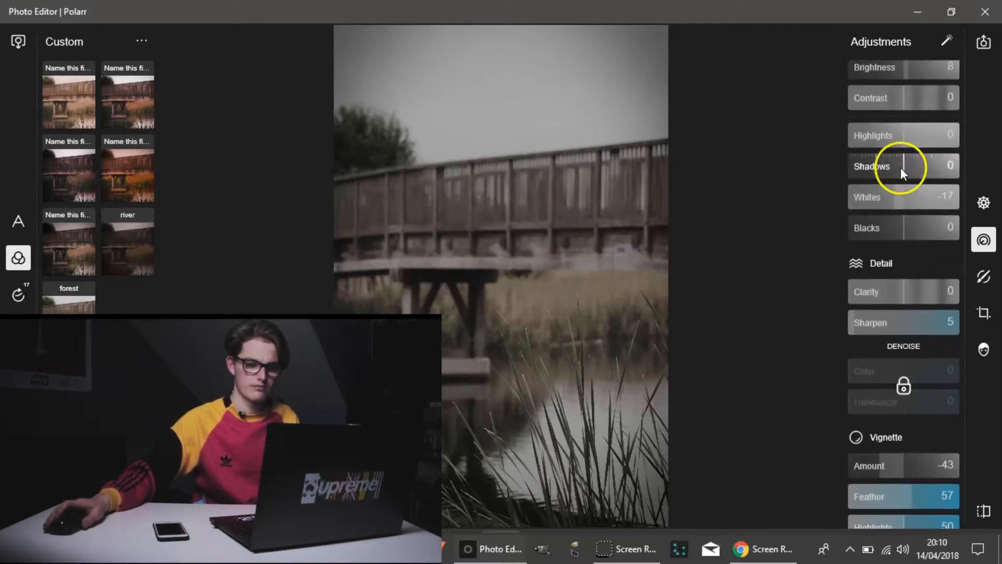
scroll(888, 188, "up", 5)
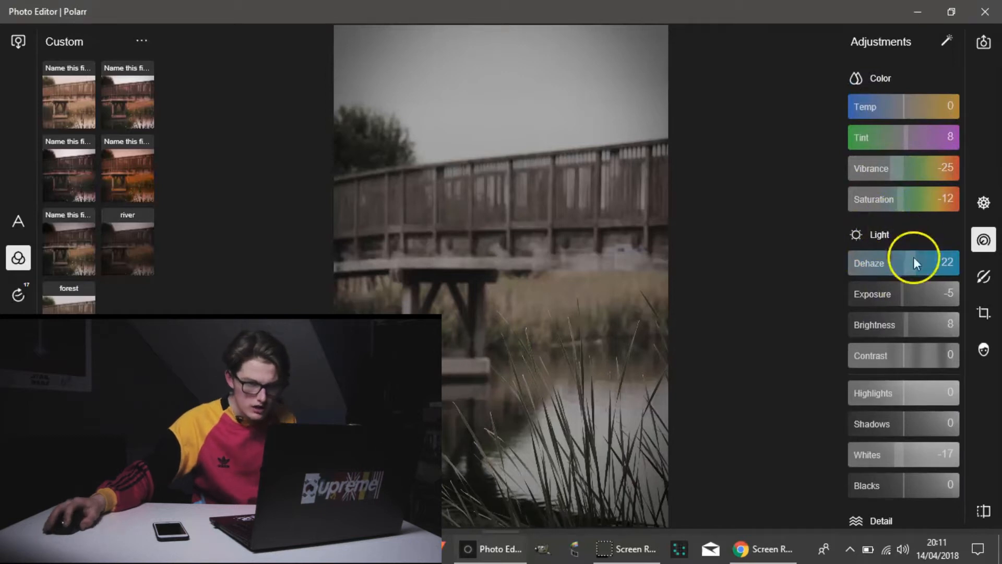
left_click_drag(917, 262, 899, 327)
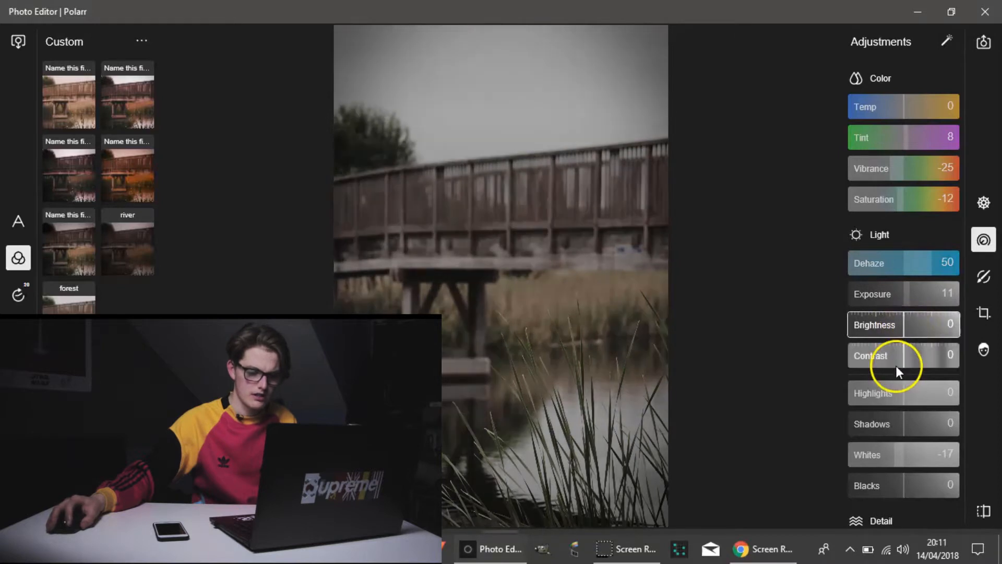
left_click_drag(907, 364, 923, 363)
Set the bridge photo's Highlights to 25, Shadows to 8, Whites to 2, Blacks to -2, Sharpen to 22 and Clarity to 18
scroll(884, 259, "down", 5)
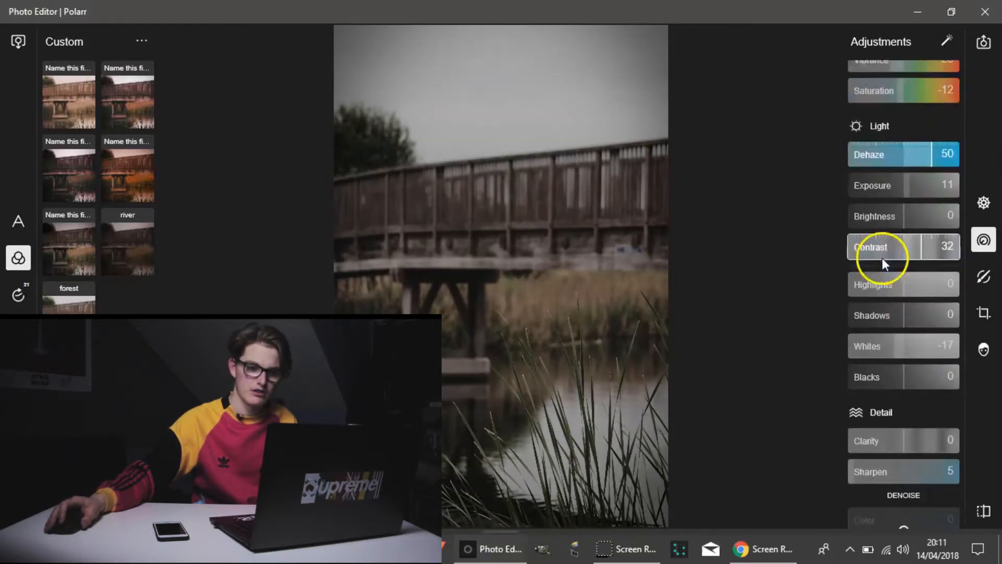
left_click_drag(908, 141, 894, 230)
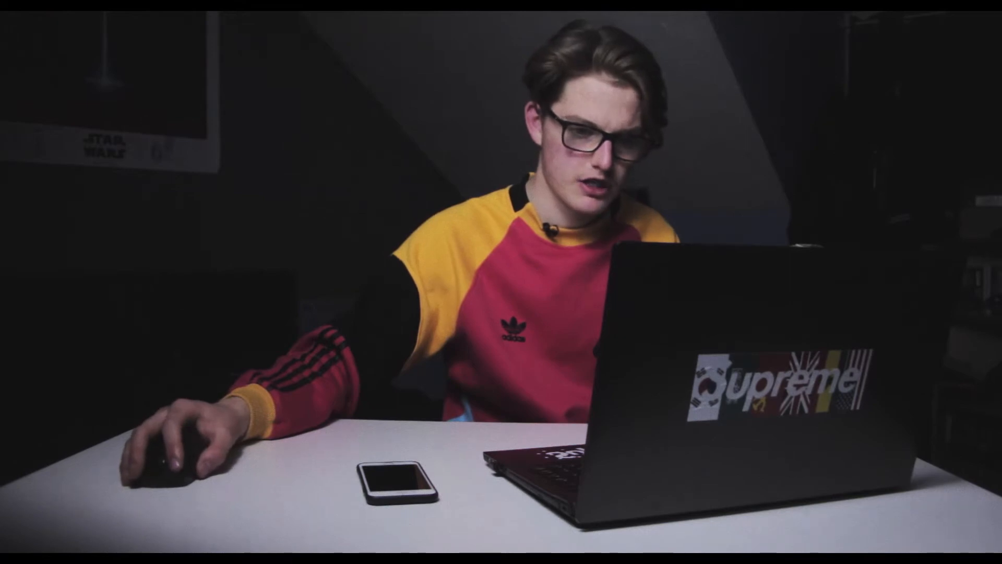
left_click(872, 324)
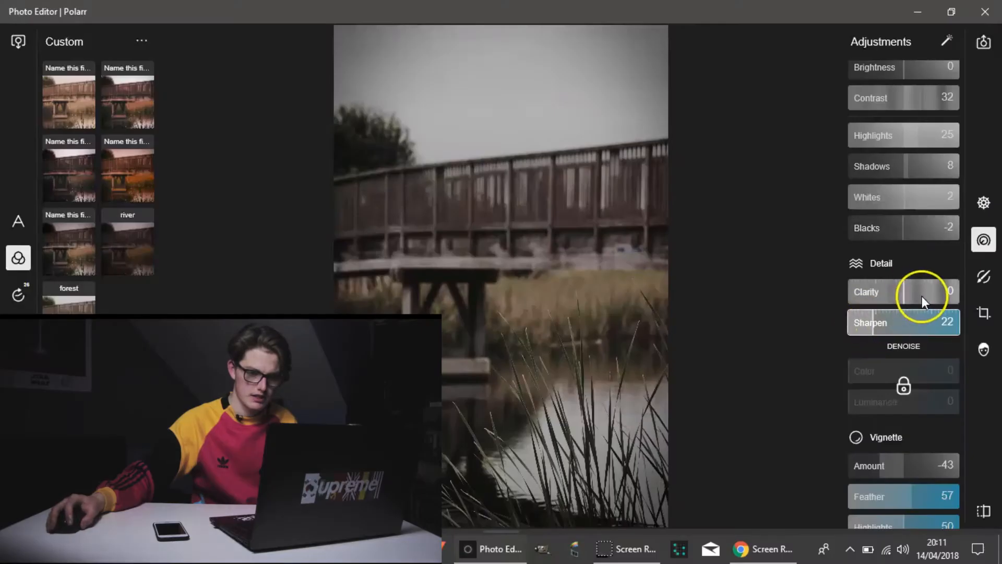
left_click_drag(906, 293, 916, 295)
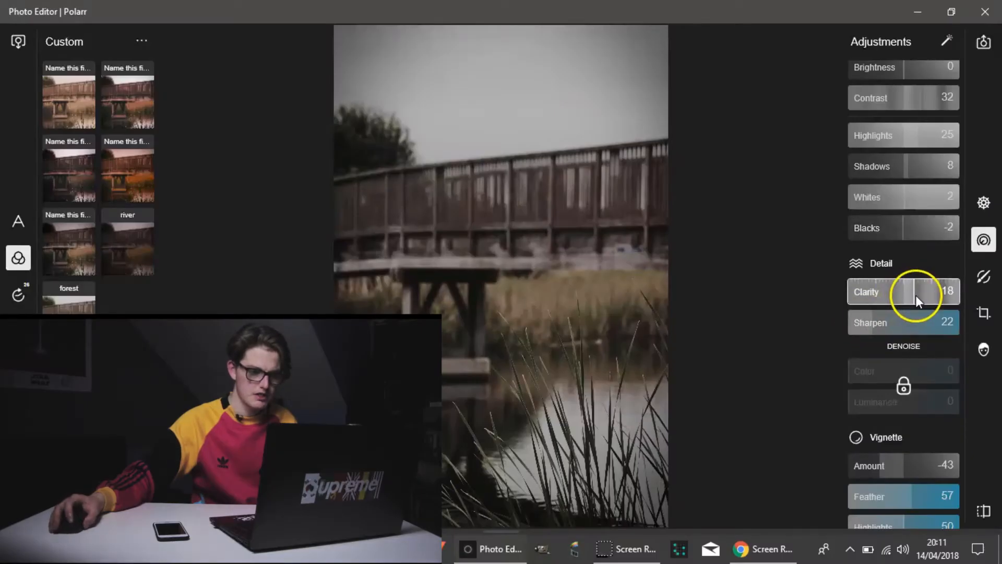
scroll(610, 368, "up", 1)
scroll(609, 369, "up", 2)
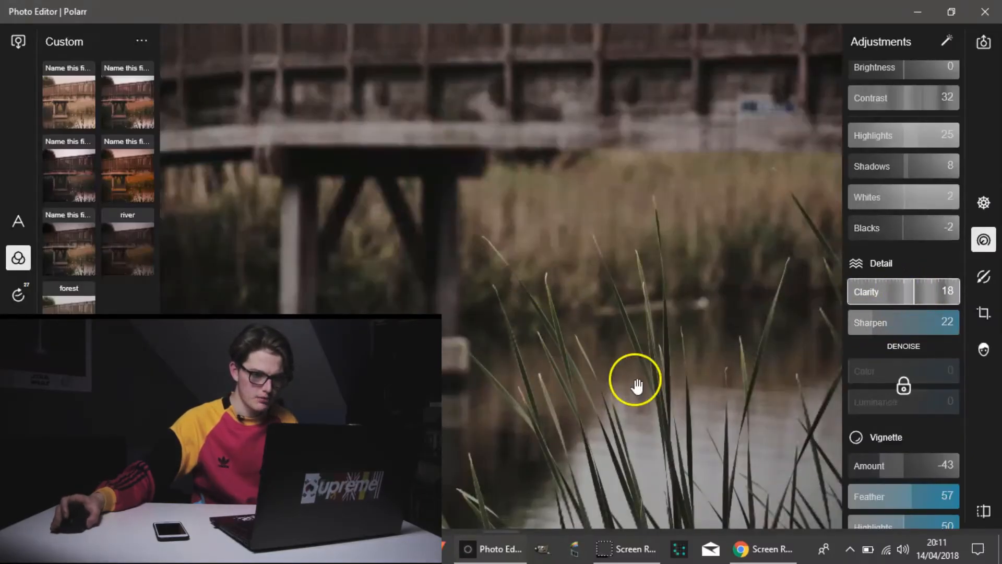
scroll(641, 228, "down", 3)
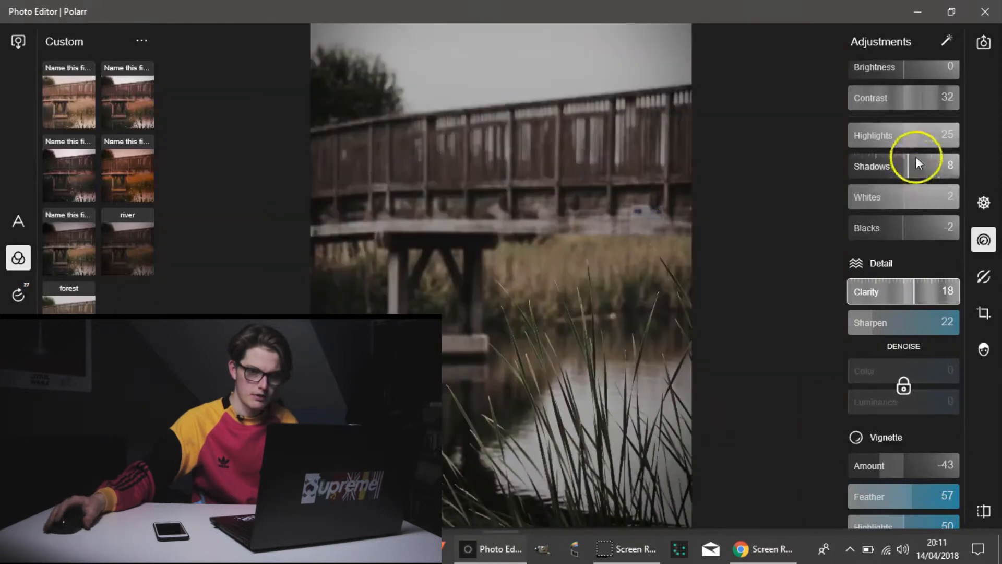
scroll(916, 156, "up", 3)
Reshape the white tone curve with the lowest point at 3, 25, upper points at 141, 133 and 215, 182, and the end point's output at 241
scroll(910, 160, "down", 10)
scroll(906, 180, "down", 2)
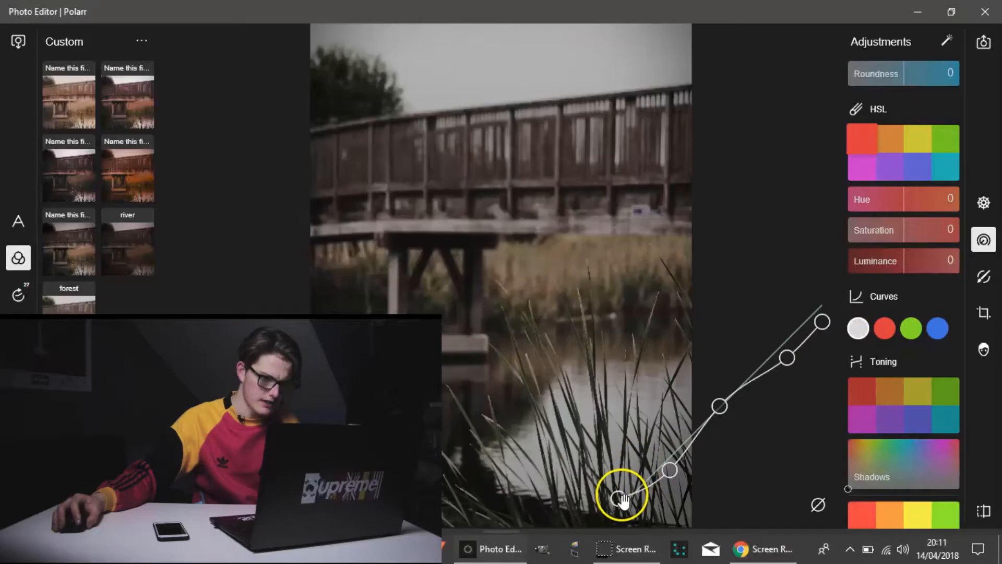
mouse_move(620, 487)
left_mouse_down()
mouse_move(631, 502)
mouse_move(625, 484)
left_mouse_up()
left_click(673, 470)
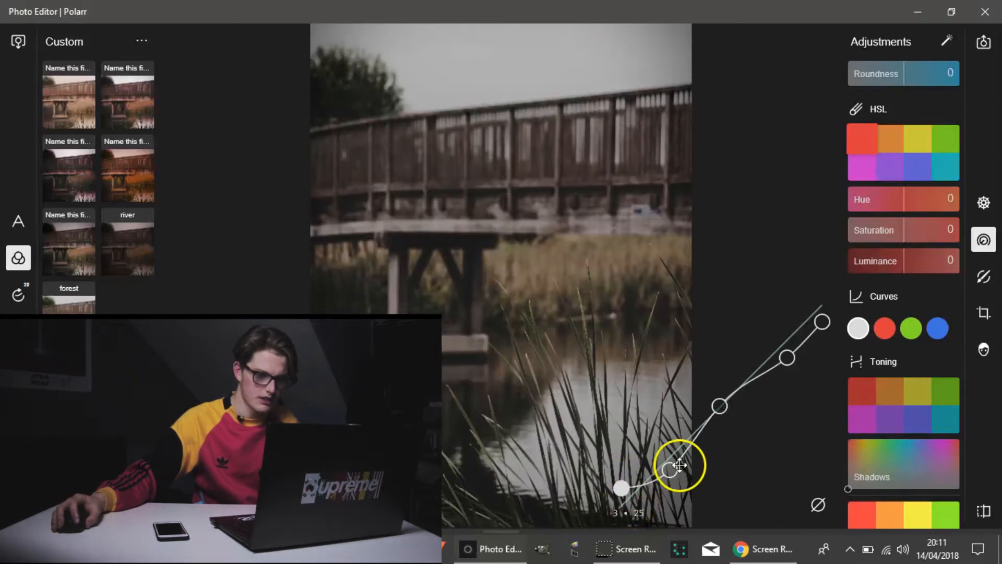
left_click_drag(681, 471, 686, 472)
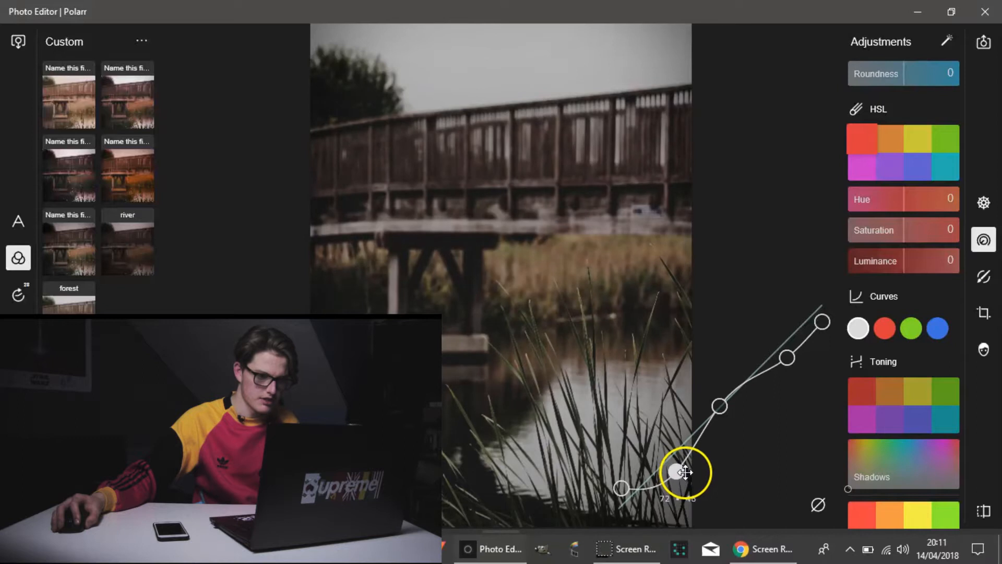
left_click_drag(719, 405, 731, 404)
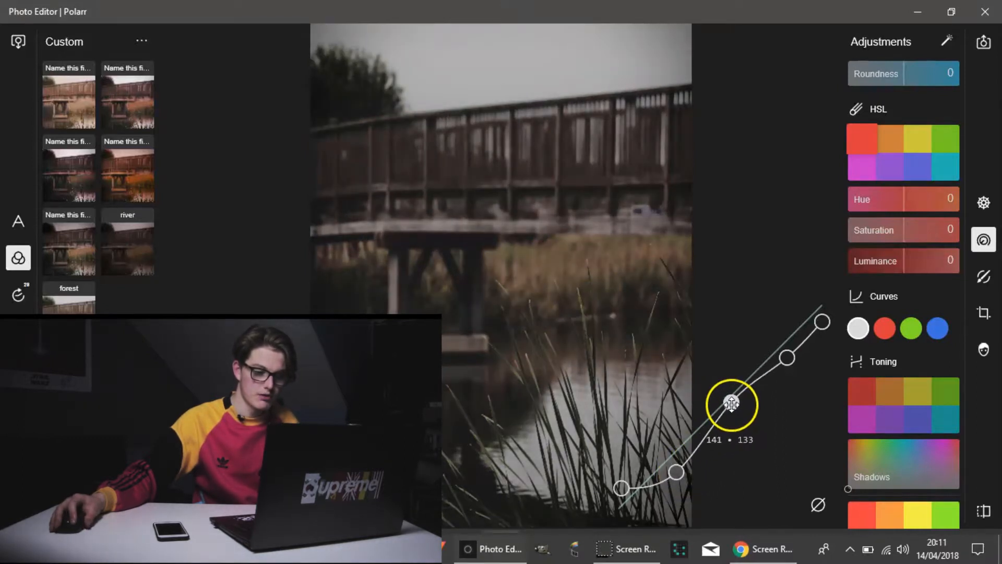
left_click_drag(787, 357, 794, 365)
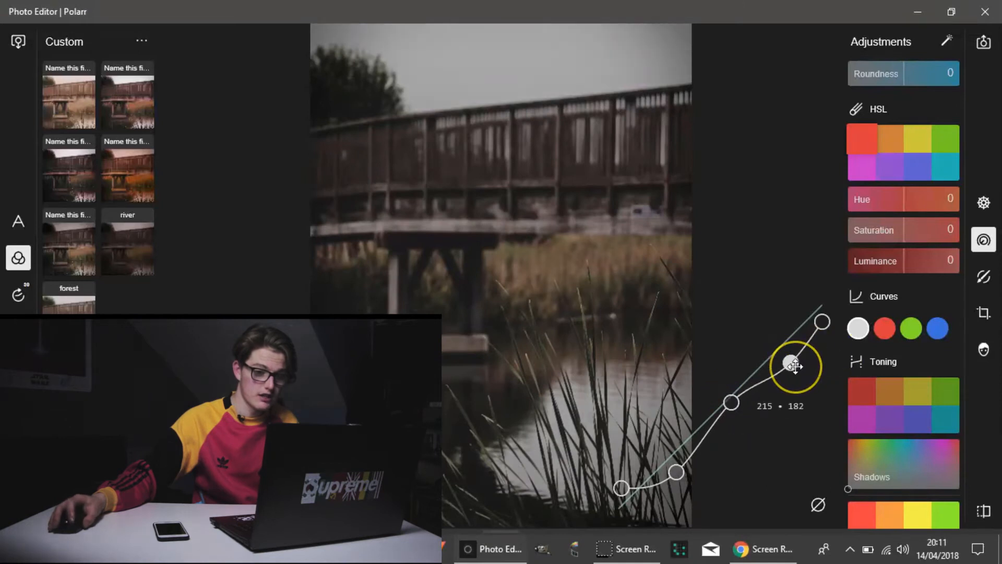
mouse_move(822, 325)
left_mouse_down()
mouse_move(804, 314)
mouse_move(815, 317)
left_mouse_up()
scroll(795, 315, "down", 1)
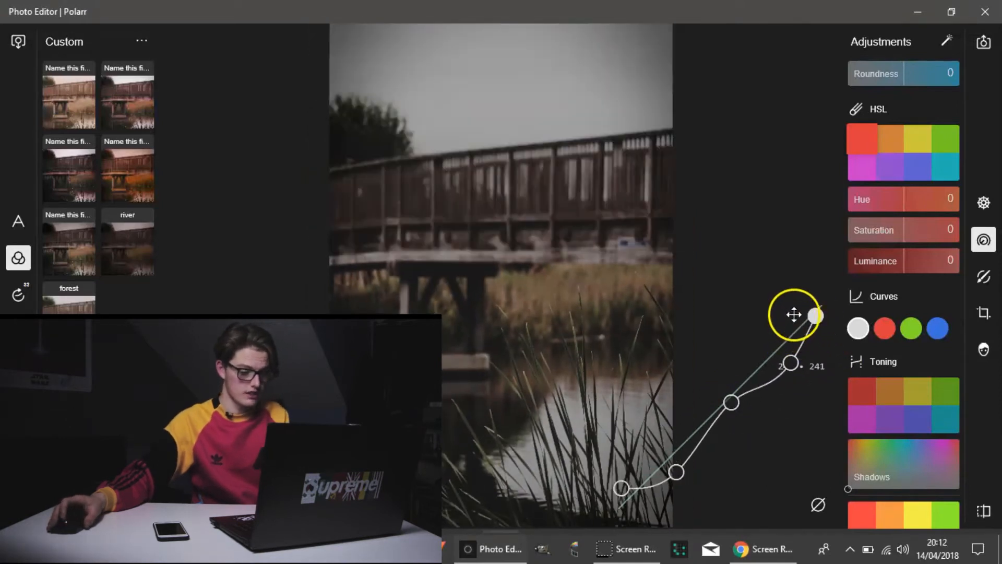
left_click(754, 301)
left_click_drag(655, 313, 674, 257)
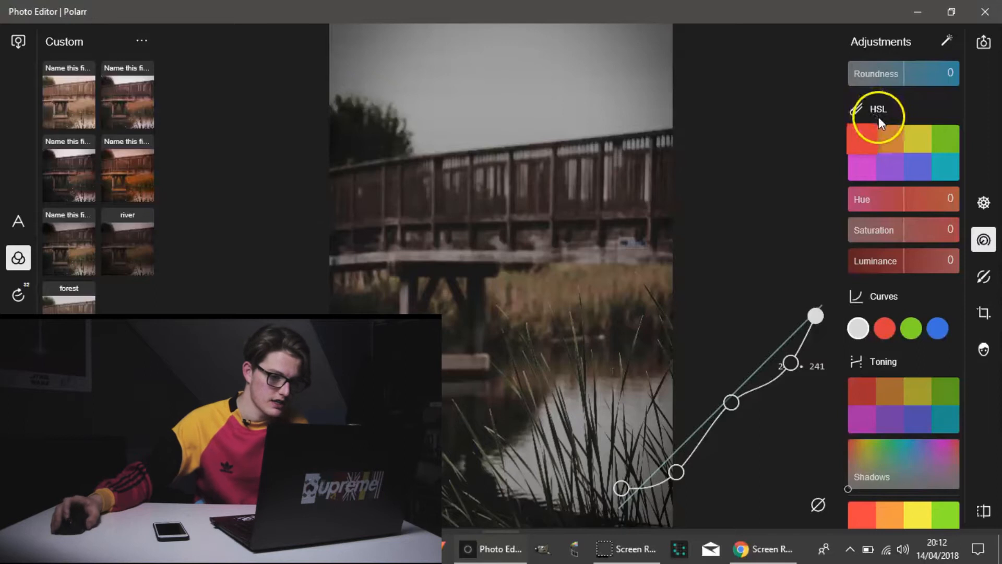
Try changing the saturation of the red tones in the bridge photo's HSL adjustments
scroll(595, 223, "up", 3)
scroll(597, 227, "down", 2)
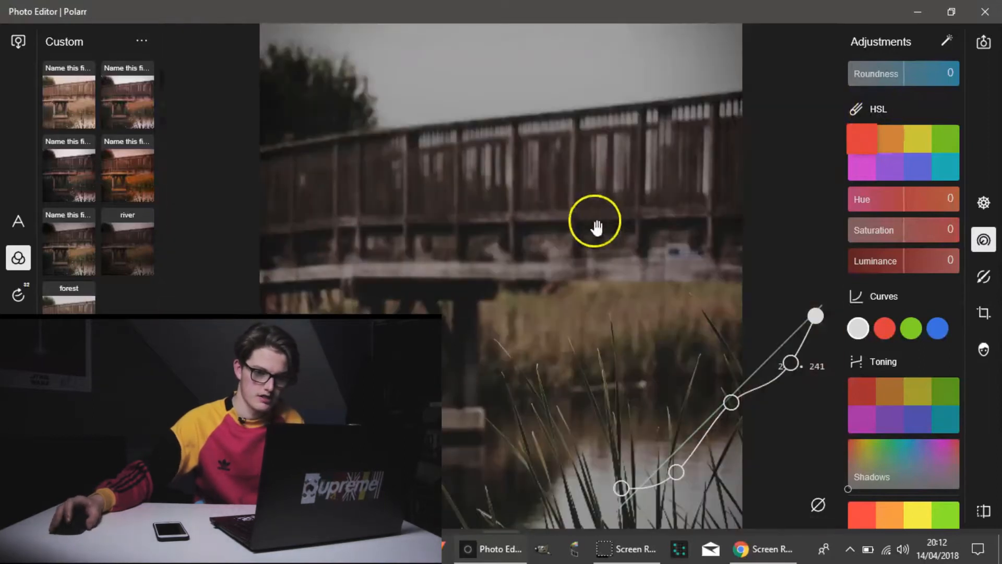
scroll(597, 228, "down", 2)
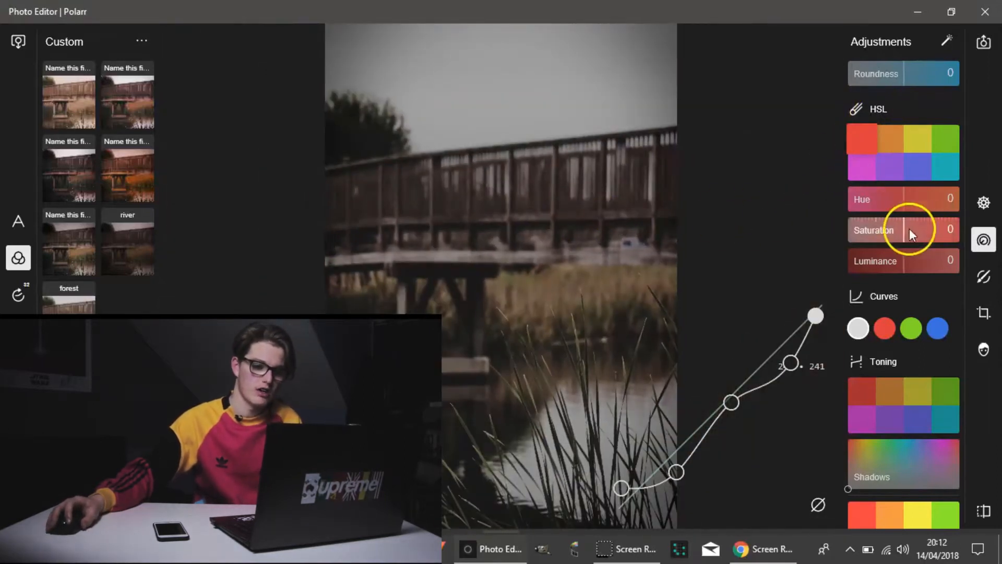
left_click_drag(913, 230, 705, 251)
left_click_drag(549, 307, 784, 243)
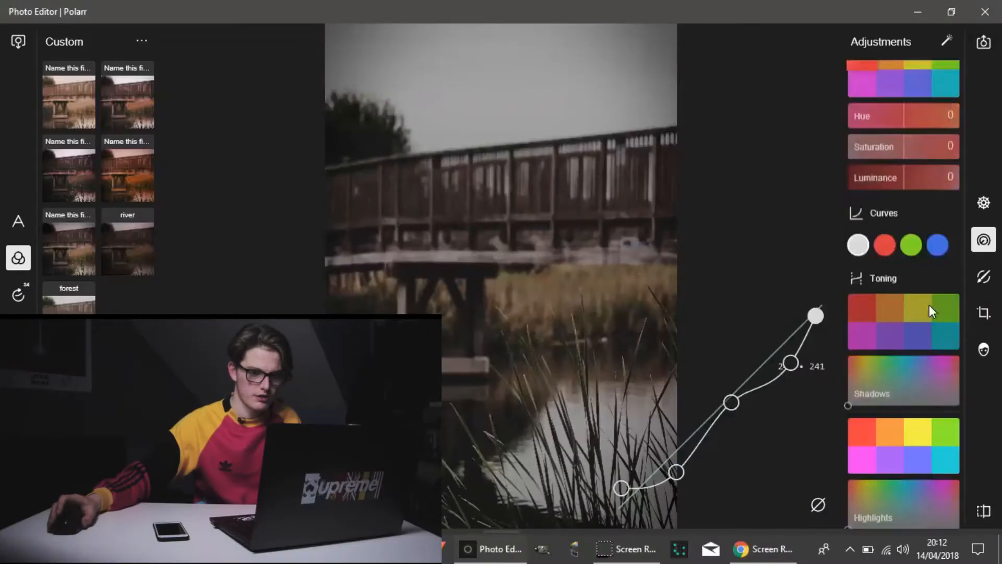
Set the bridge photo's Temp to 11, Tint to 7, Vibrance to 44 and Saturation to -39, and hide the tone curve
scroll(929, 305, "down", 4)
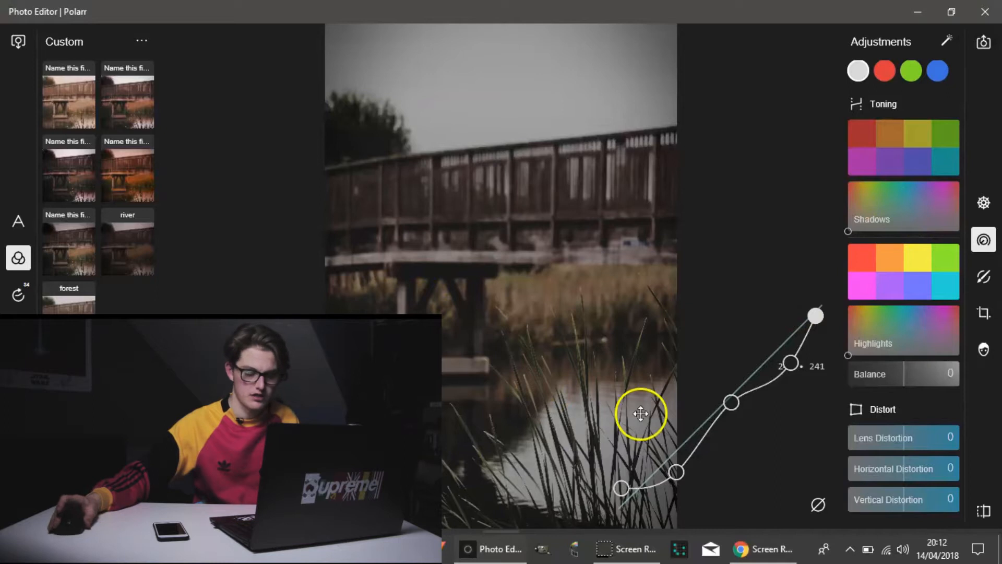
scroll(939, 284, "up", 5)
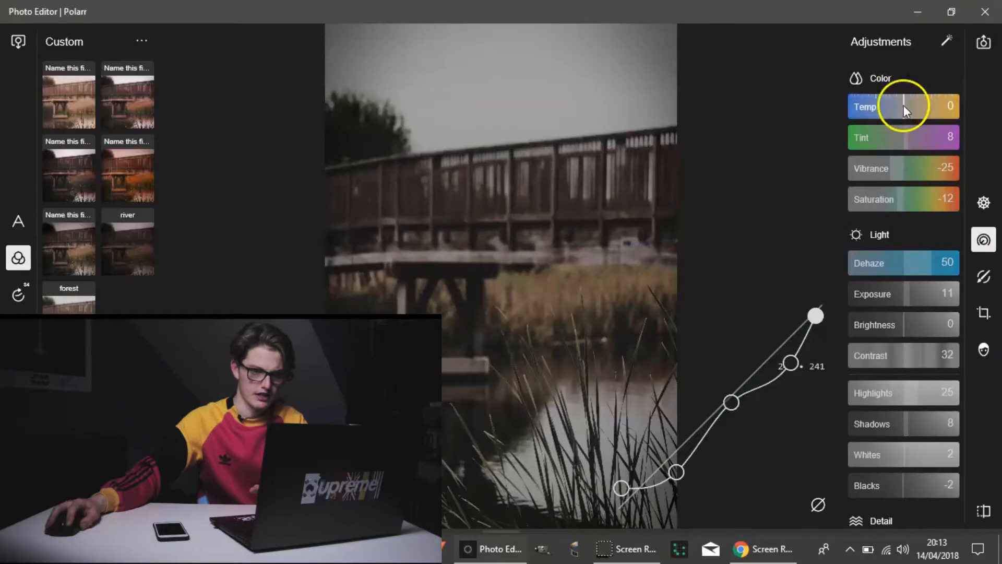
left_click_drag(904, 105, 884, 202)
left_click_drag(728, 224, 724, 244)
left_click_drag(724, 243, 725, 244)
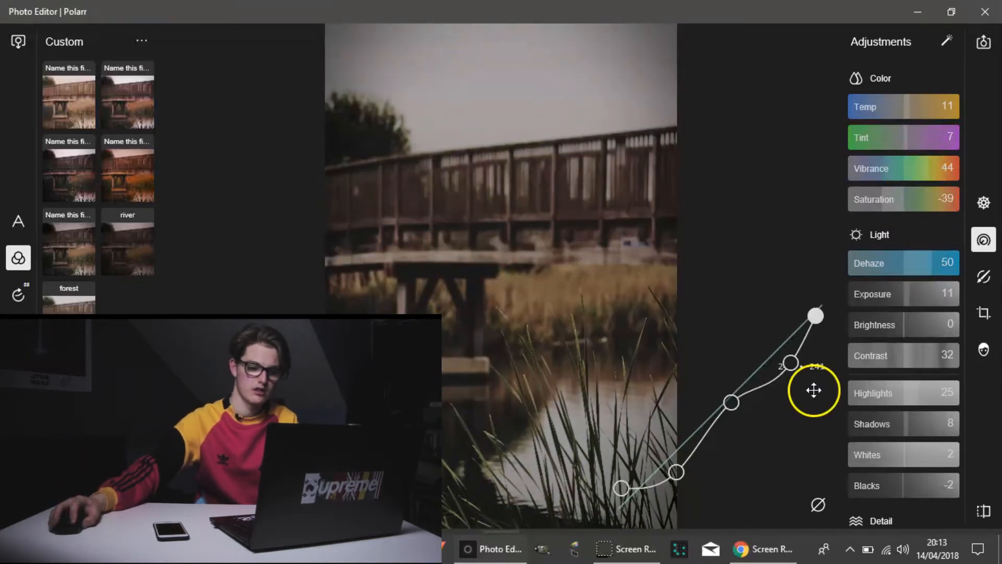
scroll(903, 423, "down", 15)
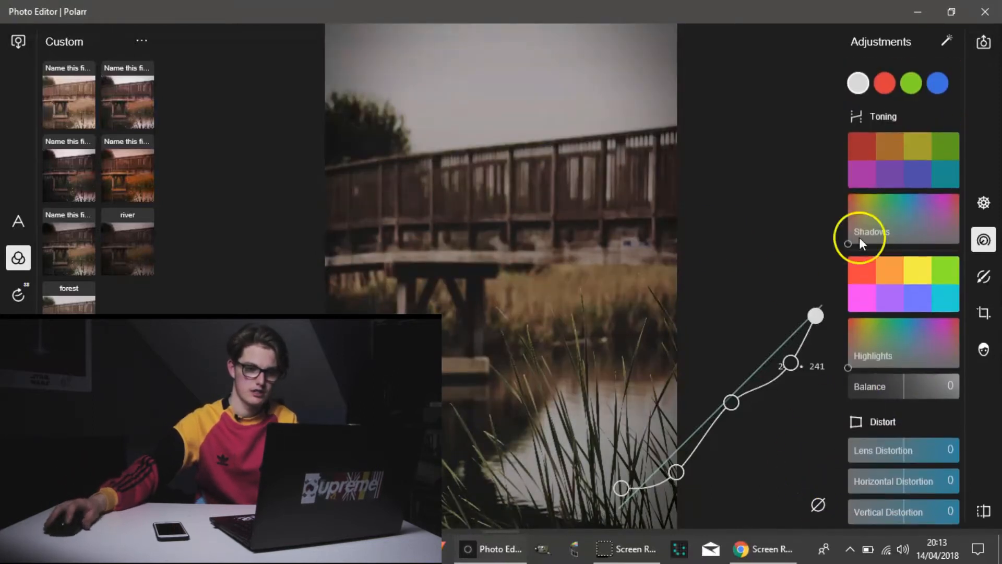
left_click(858, 72)
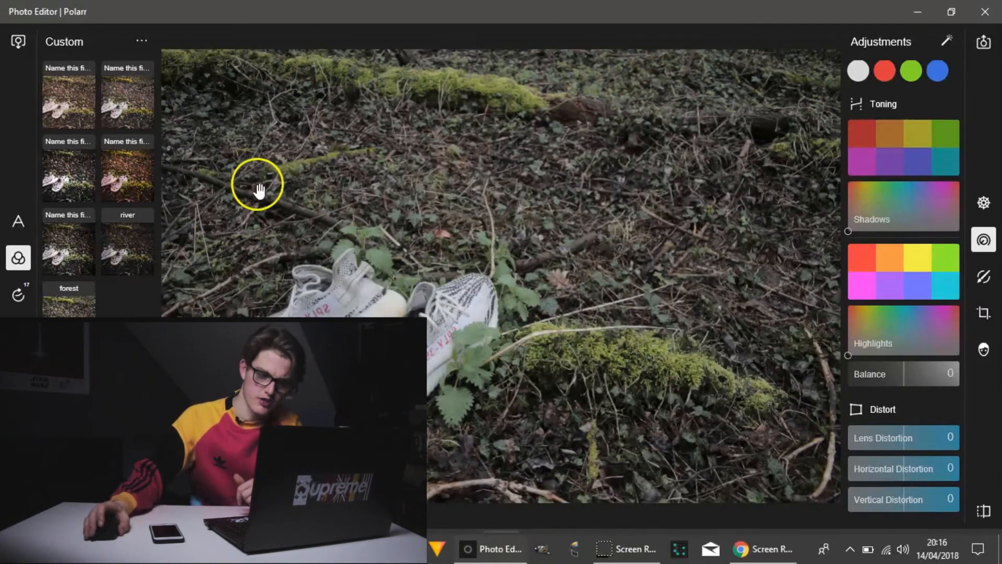
Set Dehaze to 80 on the photo of the shoes in the forest
scroll(381, 268, "up", 5)
scroll(470, 295, "down", 5)
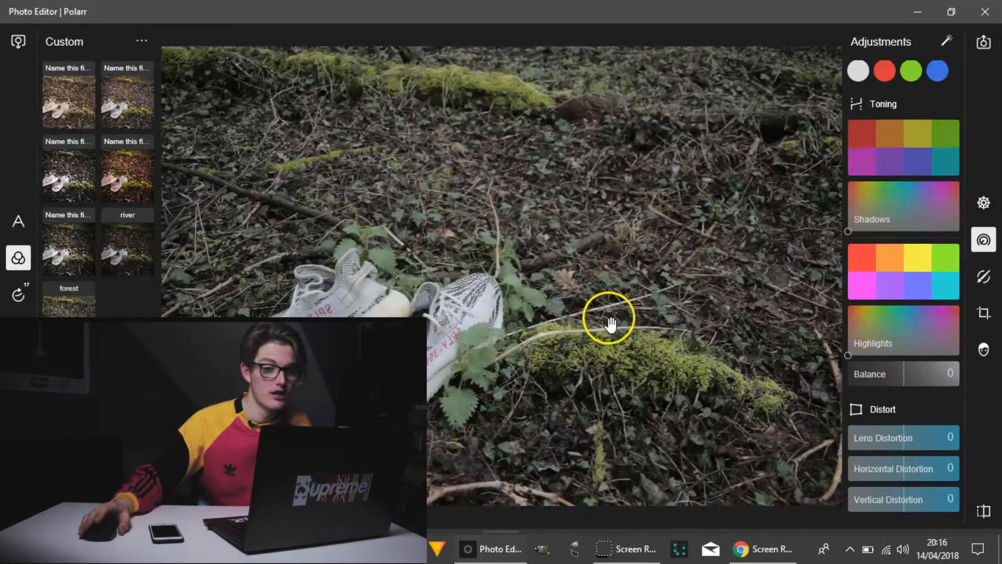
scroll(925, 162, "up", 10)
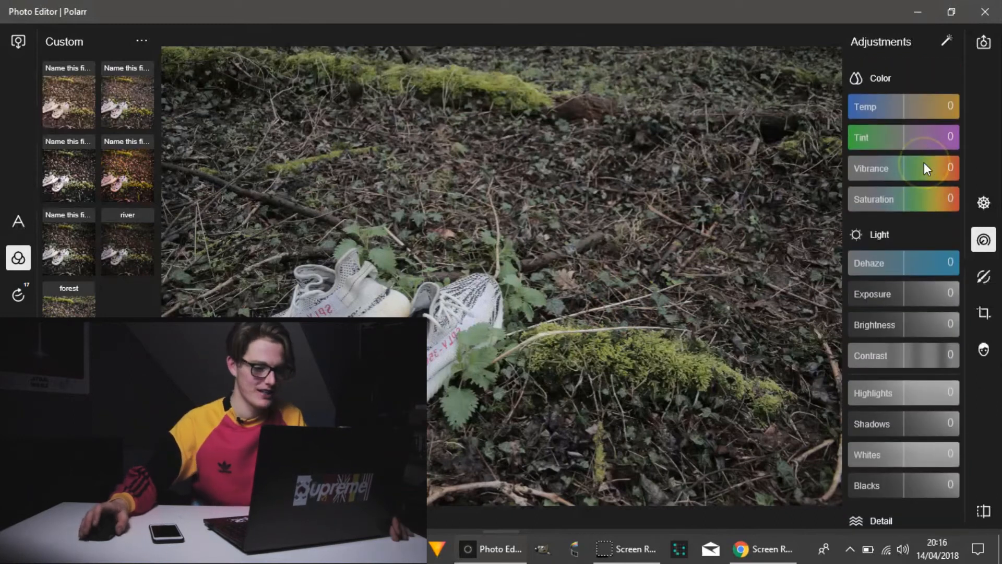
scroll(376, 297, "up", 3)
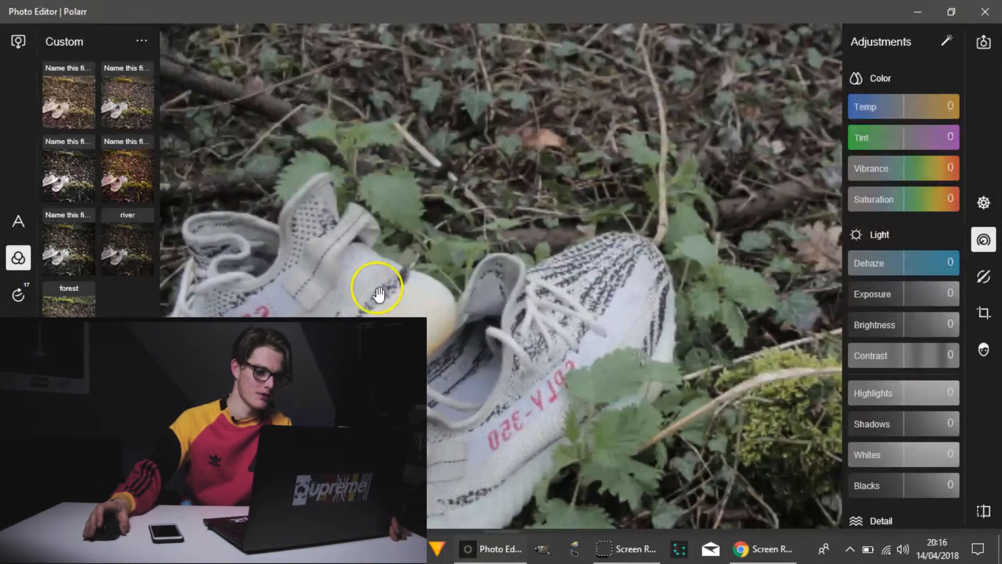
scroll(325, 254, "down", 3)
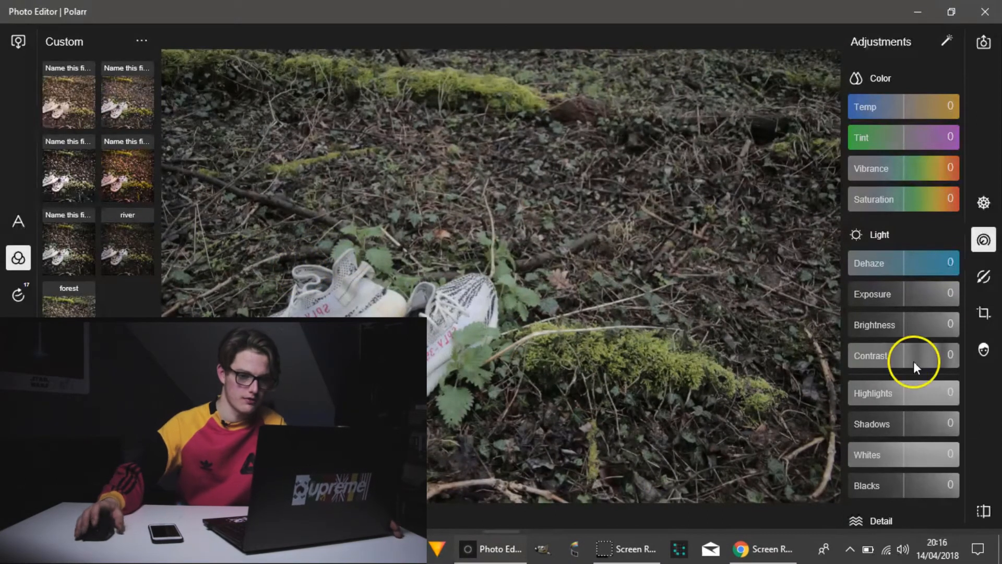
left_click_drag(907, 265, 952, 259)
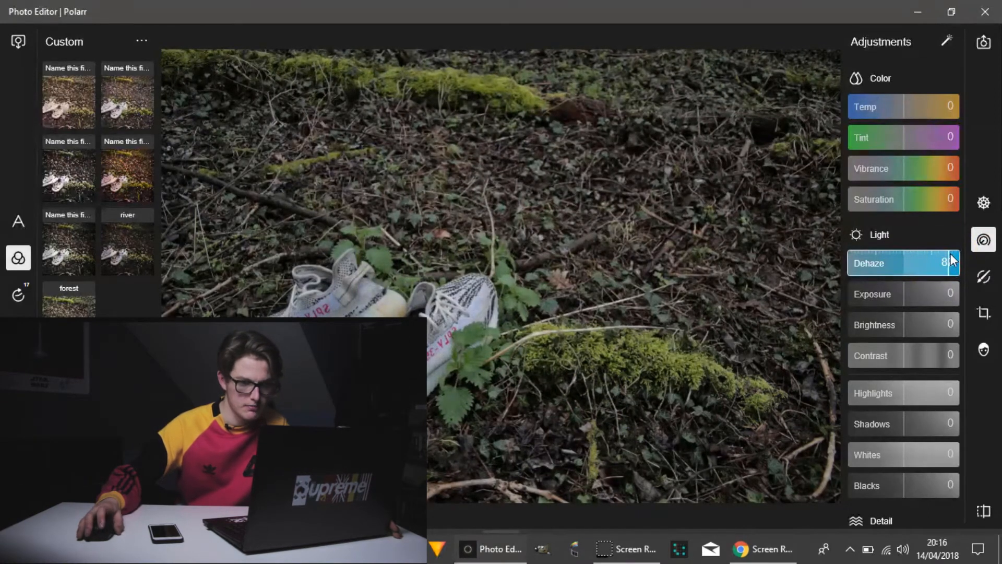
left_click(551, 337)
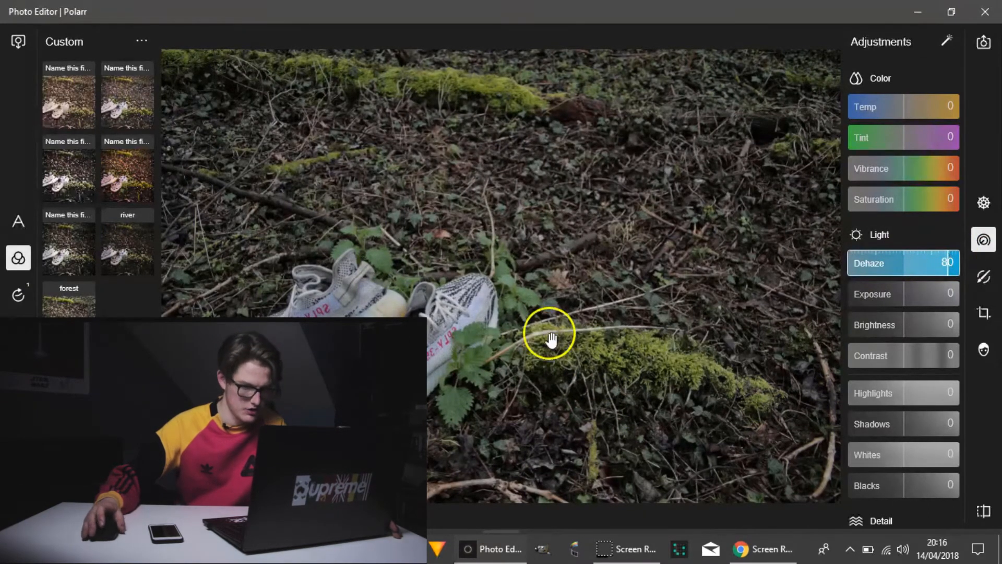
left_click(588, 323)
Set the shoe photo's Exposure to -22, Brightness to 10 and Contrast to 70
left_click_drag(906, 291, 891, 294)
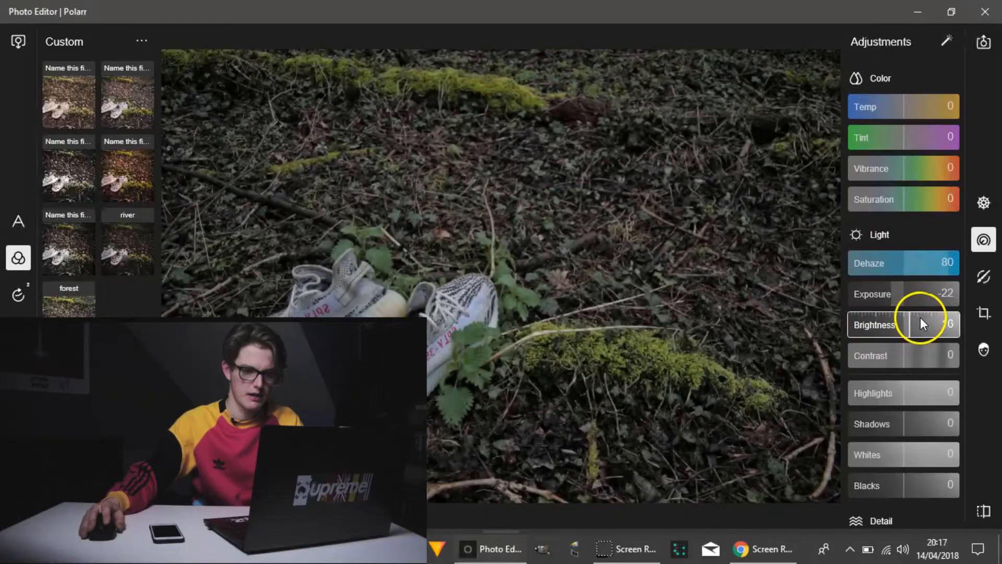
left_click_drag(910, 365, 944, 359)
scroll(917, 362, "down", 8)
scroll(919, 313, "up", 5)
scroll(919, 306, "up", 3)
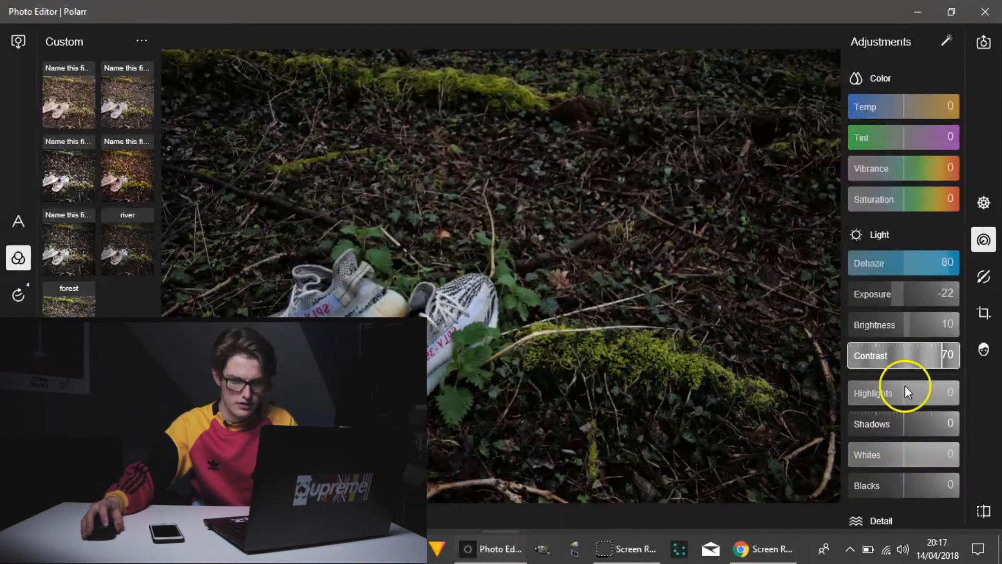
Set the shoe photo's Highlights to -2, Shadows to 30, Whites to 21 and Blacks to -9
left_click_drag(908, 394, 917, 462)
scroll(914, 444, "down", 5)
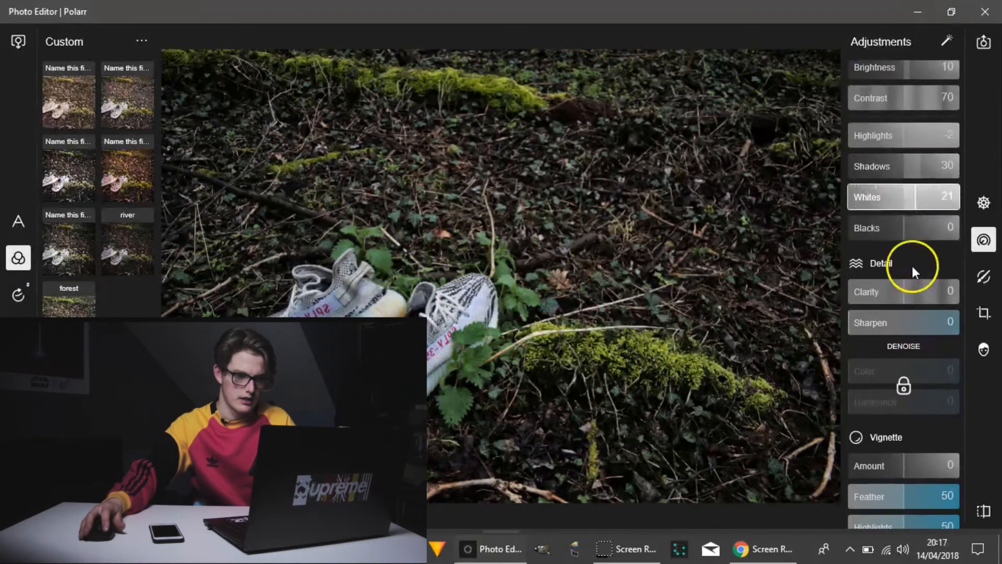
mouse_move(912, 228)
left_mouse_down()
mouse_move(886, 230)
mouse_move(898, 236)
left_mouse_up()
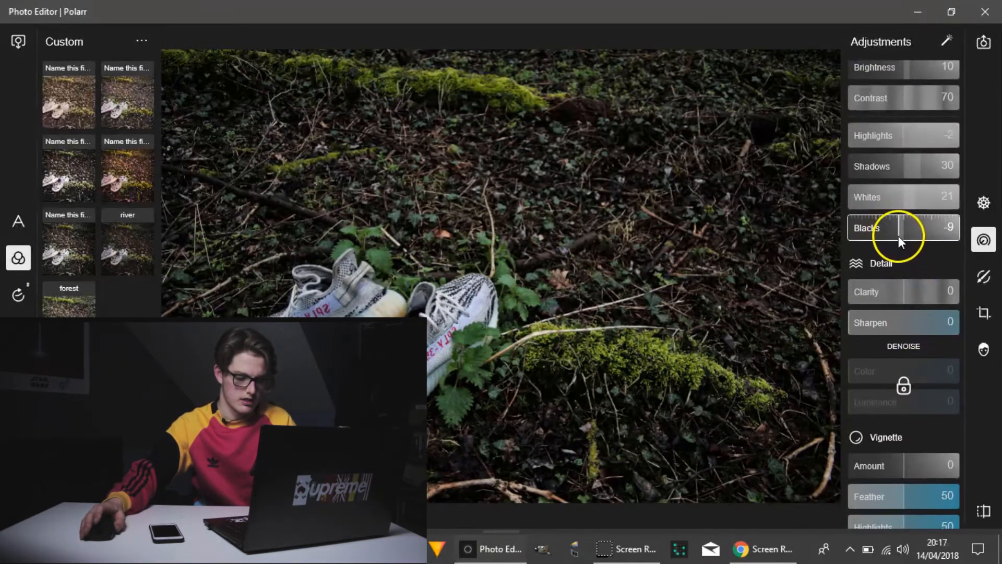
Set the shoe photo's Clarity to 24 and Sharpen to 26
key("space")
key("space")
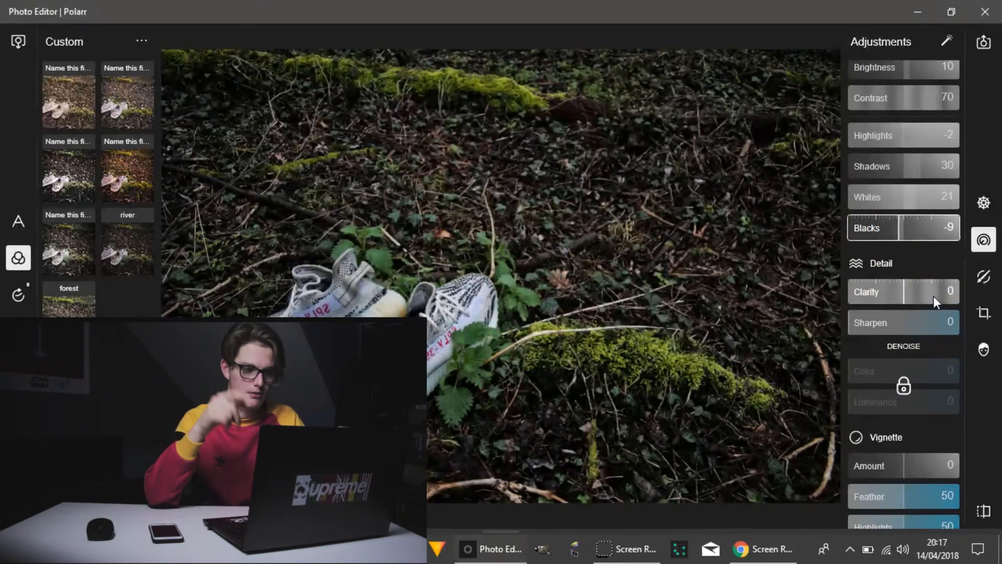
key("space")
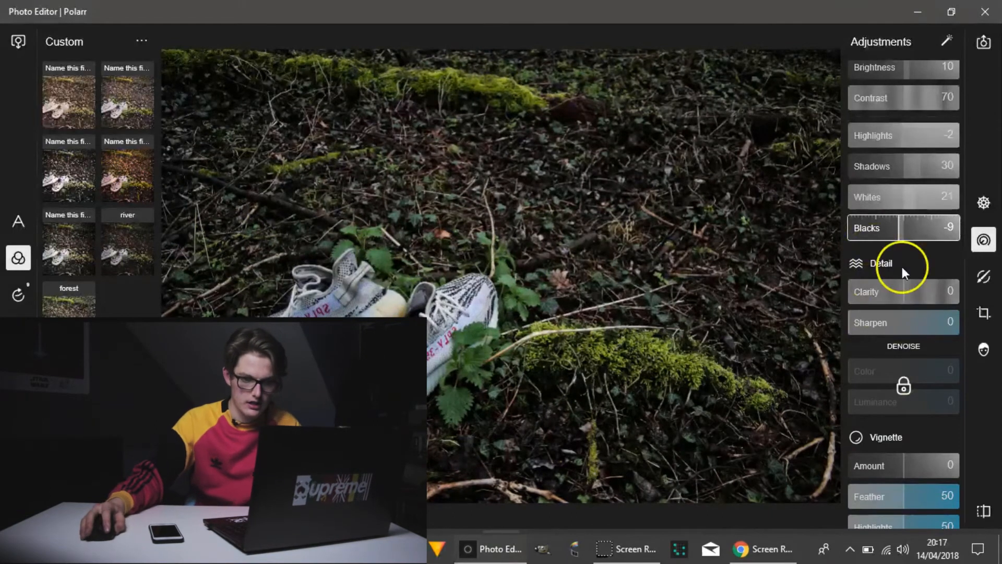
left_click_drag(867, 316, 920, 303)
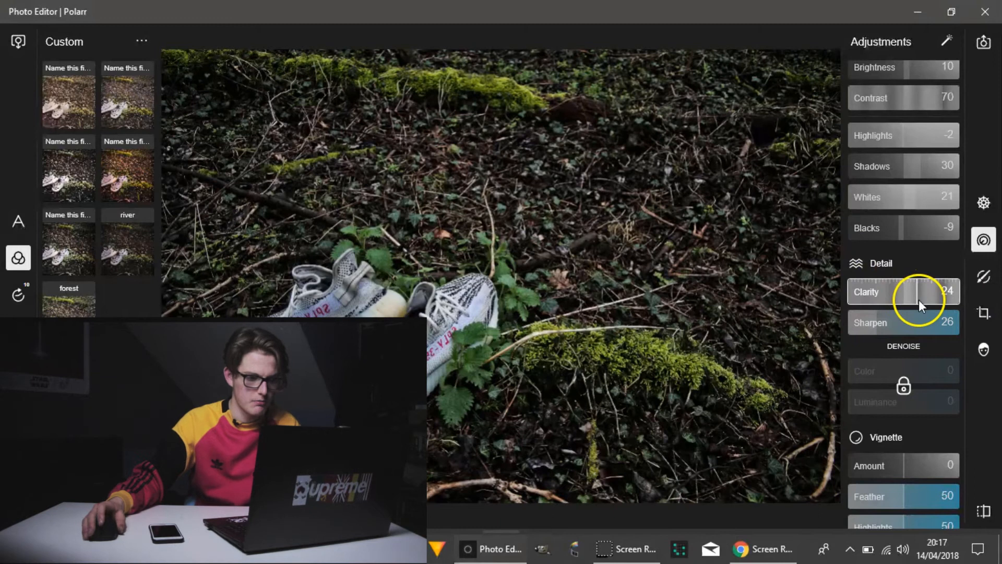
On the shoe photo's white tone curve, add a shadow point at 70/56 and raise the black point to about 14/20
scroll(922, 252, "down", 8)
scroll(921, 253, "up", 6)
scroll(921, 253, "down", 4)
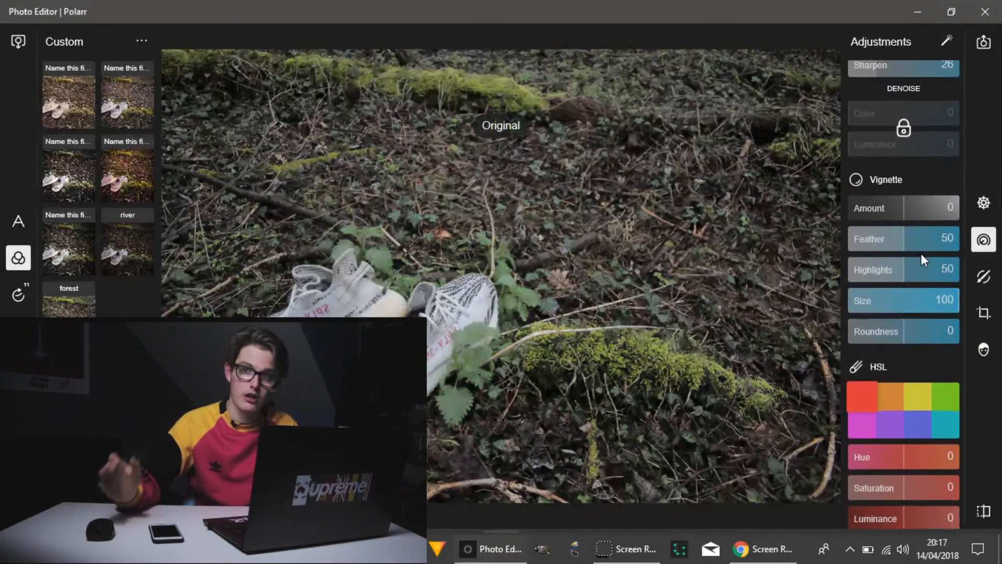
scroll(921, 253, "down", 5)
left_click(899, 229)
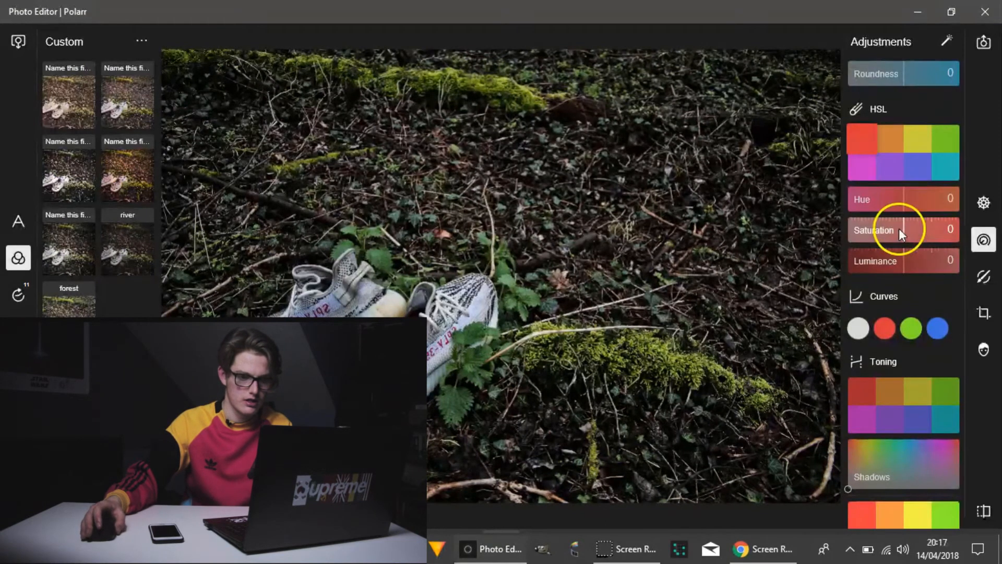
scroll(887, 258, "up", 10)
scroll(875, 242, "down", 12)
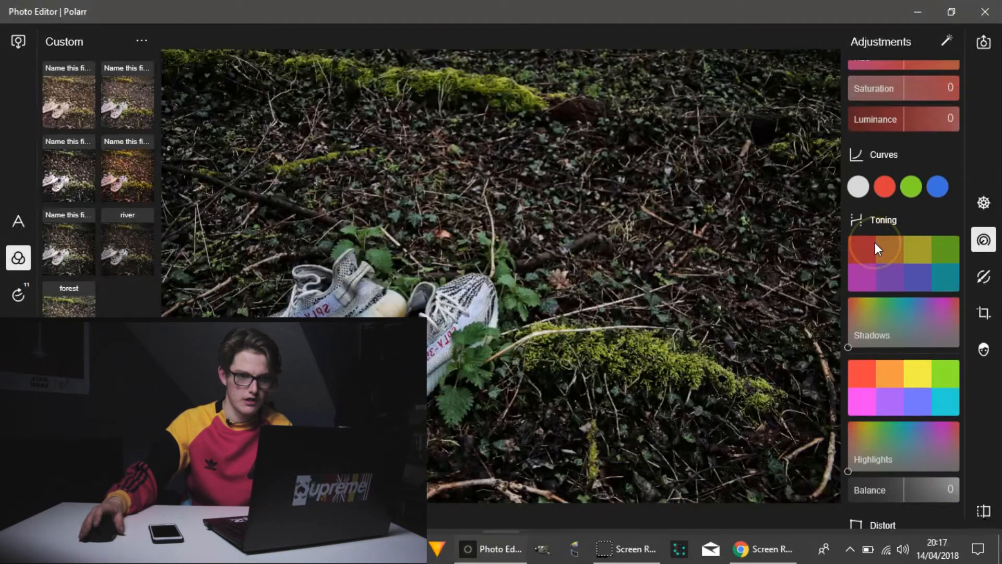
scroll(875, 243, "down", 2)
left_click(858, 71)
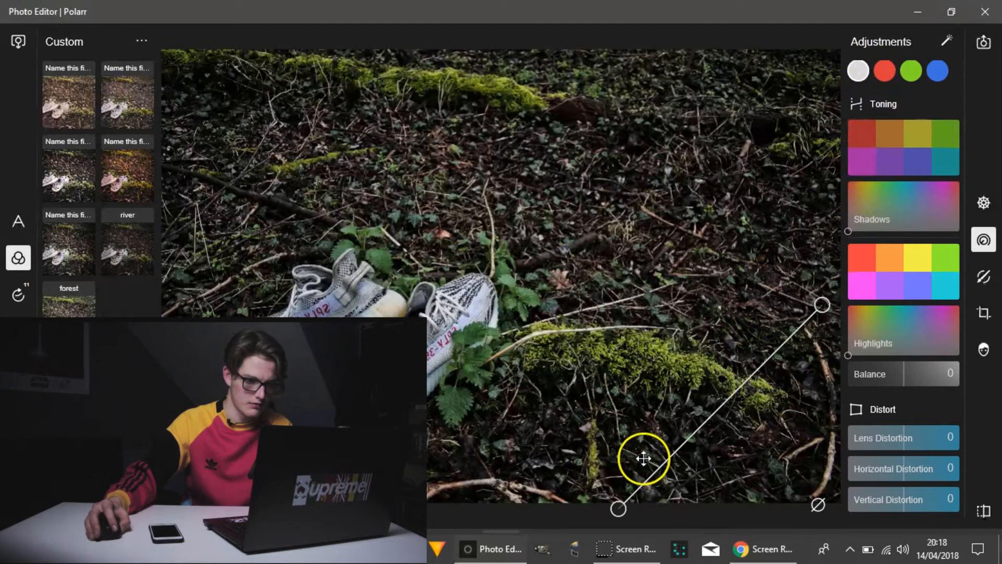
left_click_drag(617, 509, 607, 500)
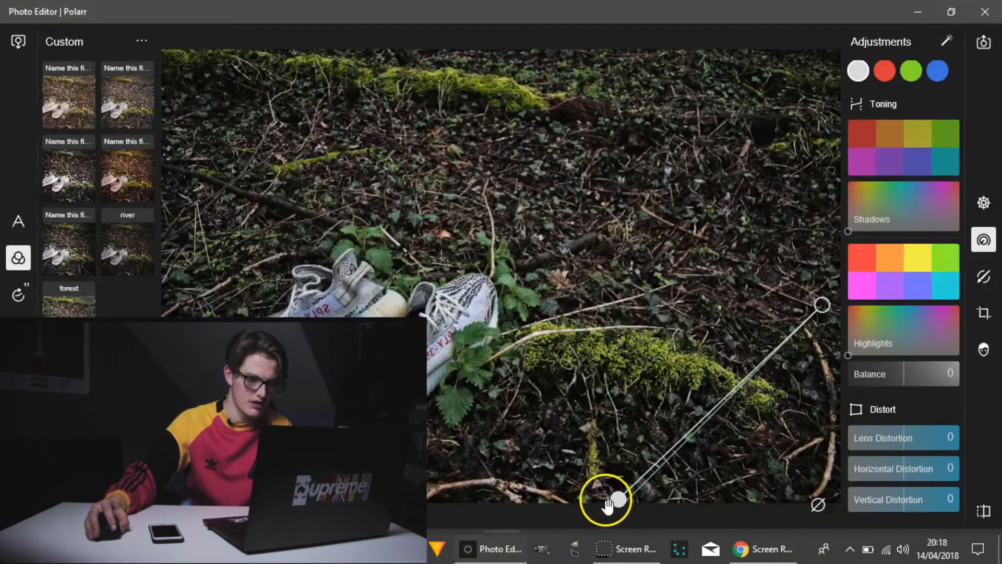
left_click_drag(662, 455, 675, 463)
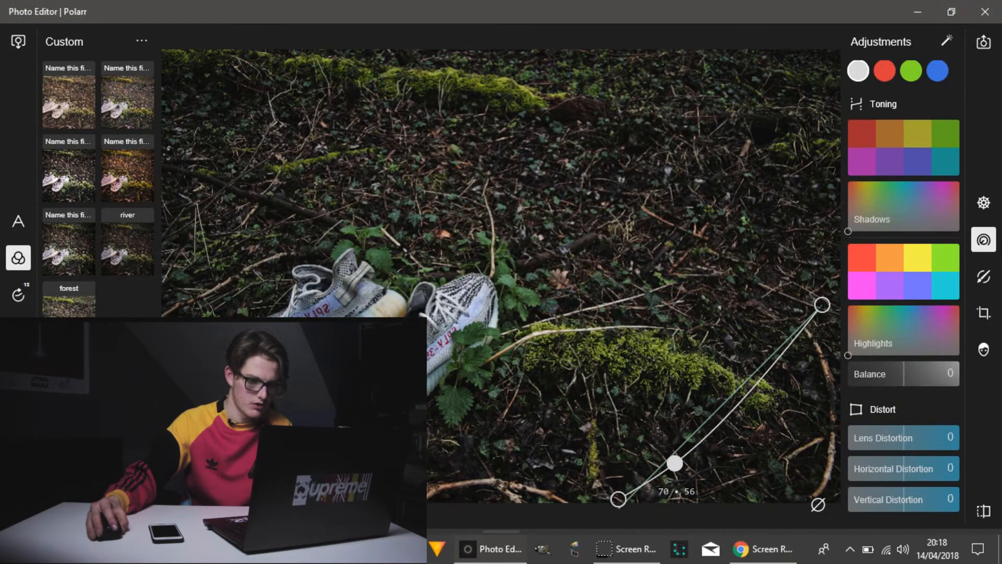
mouse_move(616, 499)
left_mouse_down()
mouse_move(611, 478)
mouse_move(630, 492)
left_mouse_up()
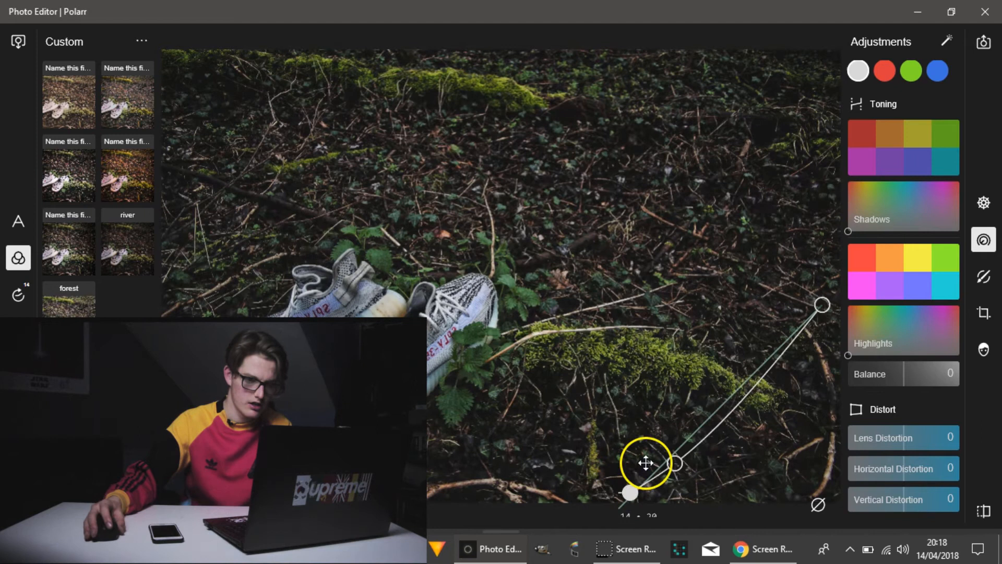
Lower the curve's white point to 255/242, add a raised highlight point and place a midtone point at 138/137
left_click_drag(757, 391, 741, 368)
left_click_drag(823, 306, 832, 321)
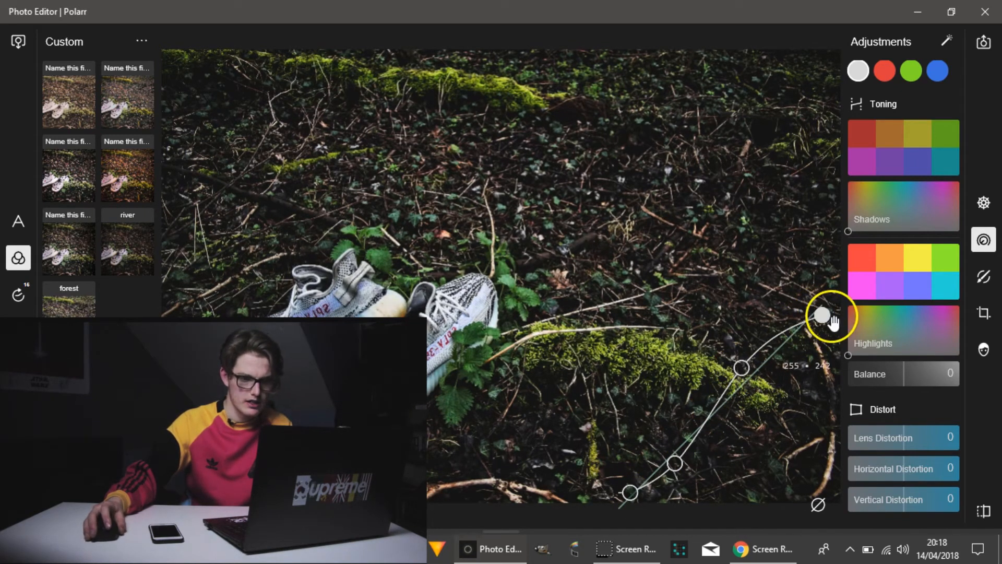
left_click_drag(744, 370, 766, 362)
left_click_drag(750, 406, 729, 398)
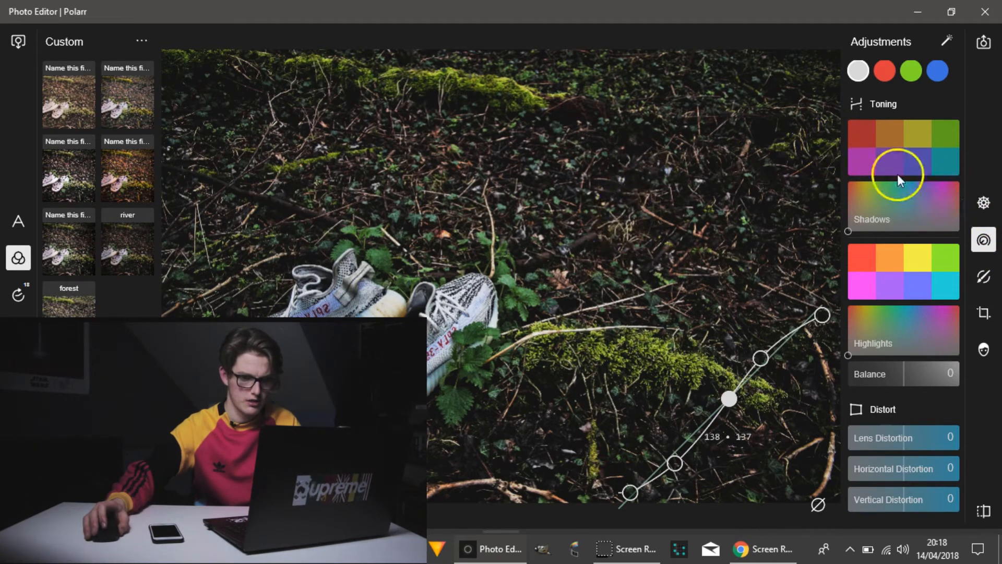
Set the Saturation of the green HSL range to 24
scroll(897, 177, "up", 10)
scroll(894, 190, "down", 5)
left_click(954, 140)
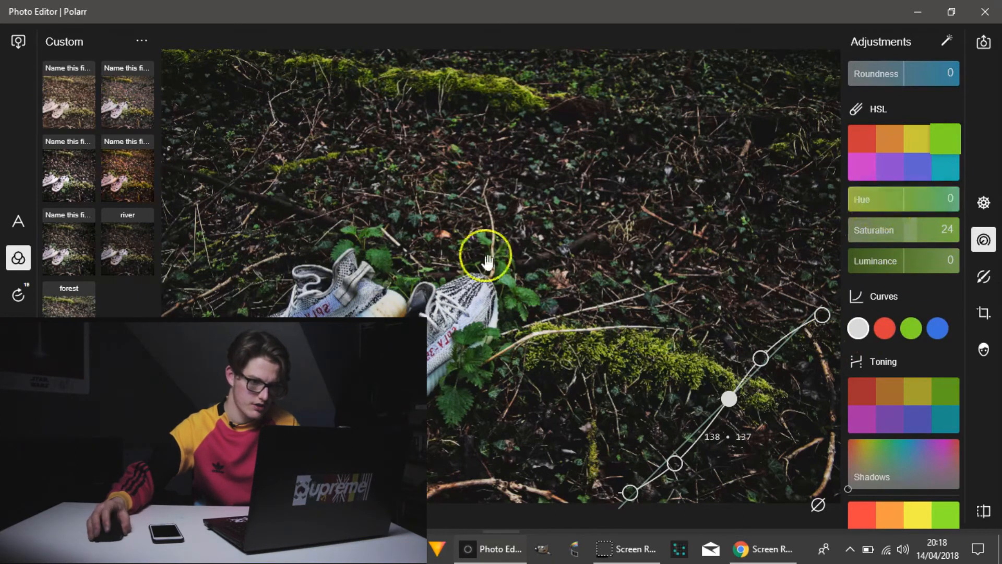
scroll(383, 316, "up", 3)
scroll(405, 316, "down", 2)
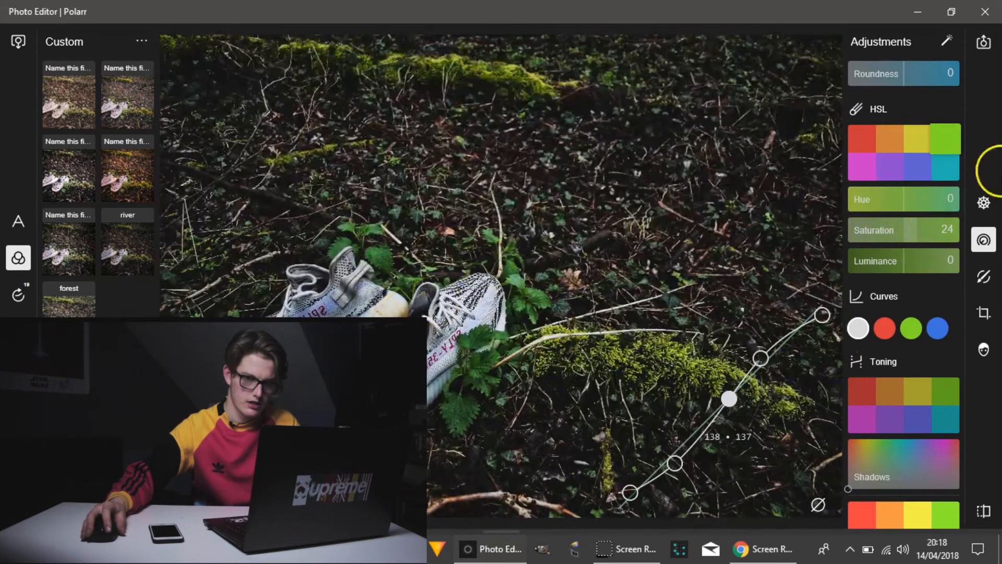
Set the orange HSL range's Saturation to -33 and compare the edited photo with the original
left_click(887, 144)
left_click_drag(908, 233, 944, 233)
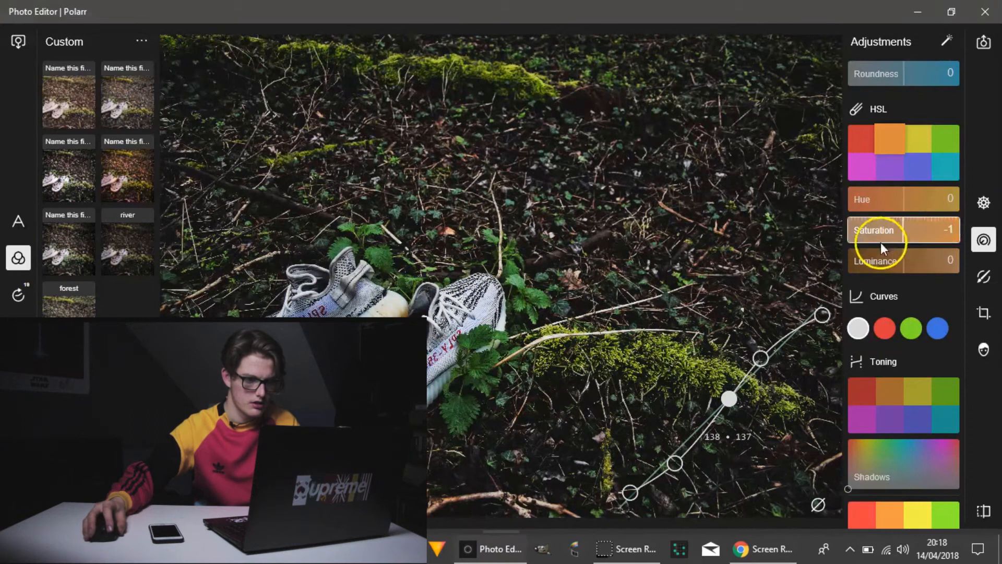
scroll(873, 247, "down", 3)
key("space")
key("space")
key("space")
key("space")
key("space")
key("space")
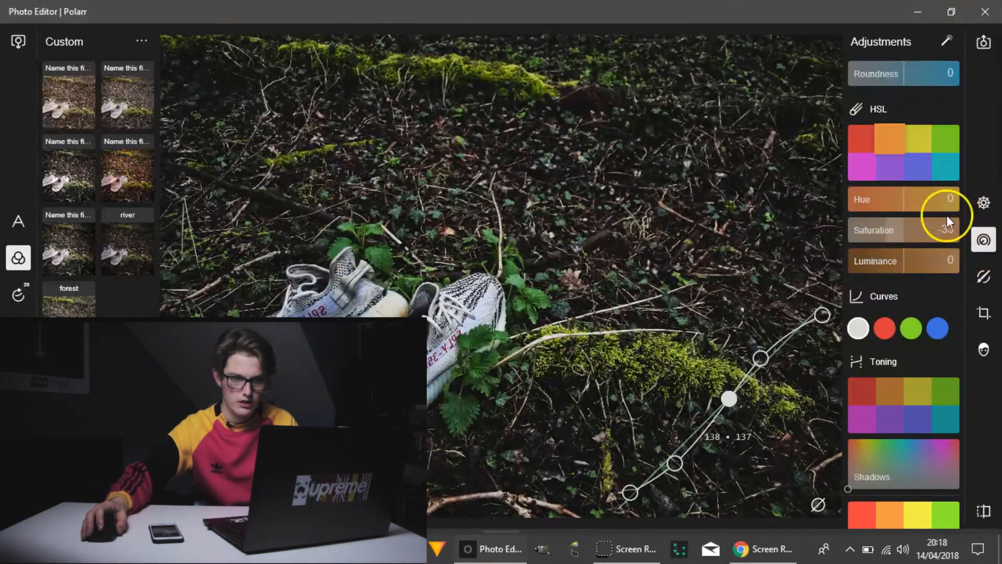
Set the shoe photo's Temp to 9, compare it with the original and hide the tone curve
scroll(947, 215, "up", 10)
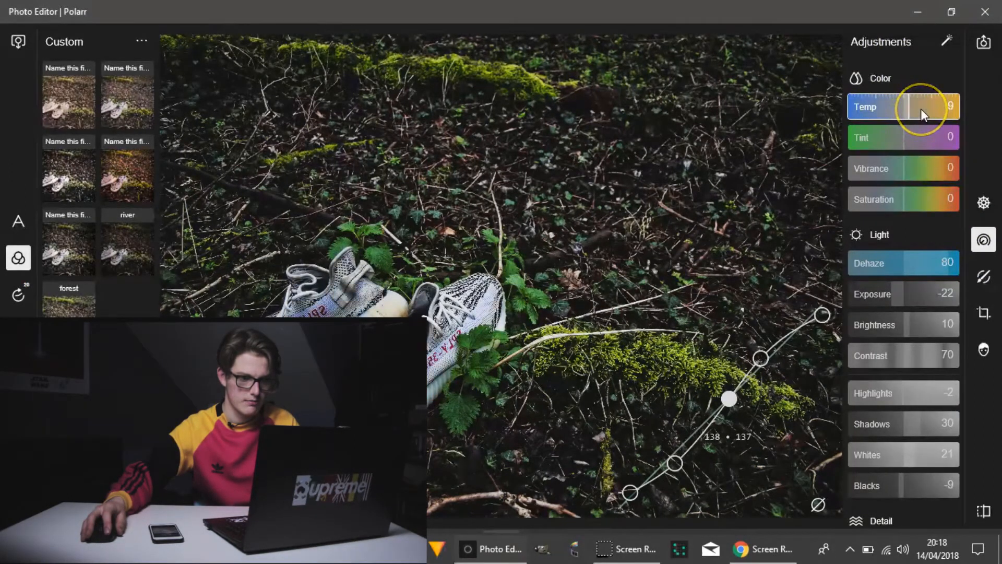
key("space")
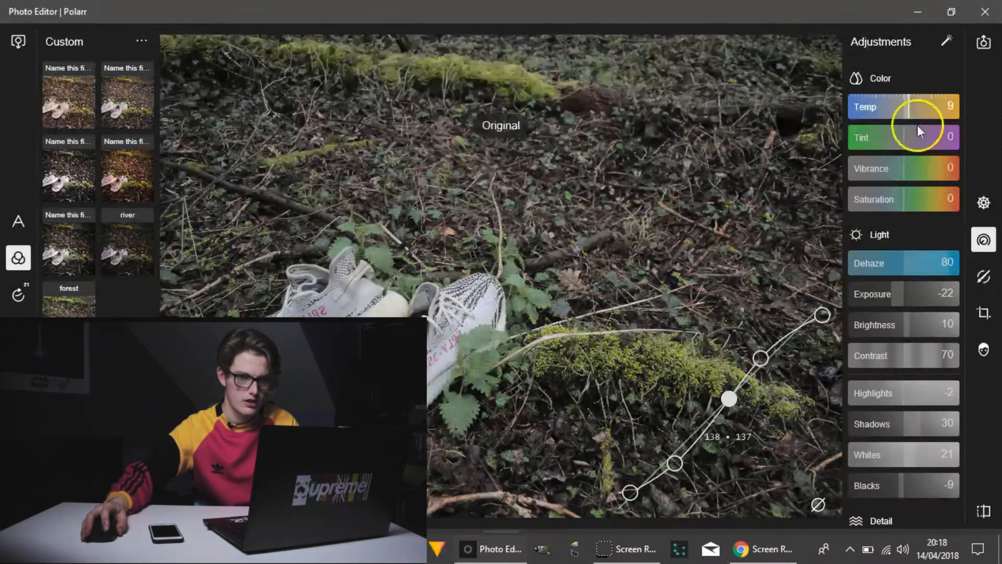
scroll(855, 369, "down", 10)
scroll(870, 258, "up", 6)
scroll(867, 263, "up", 1)
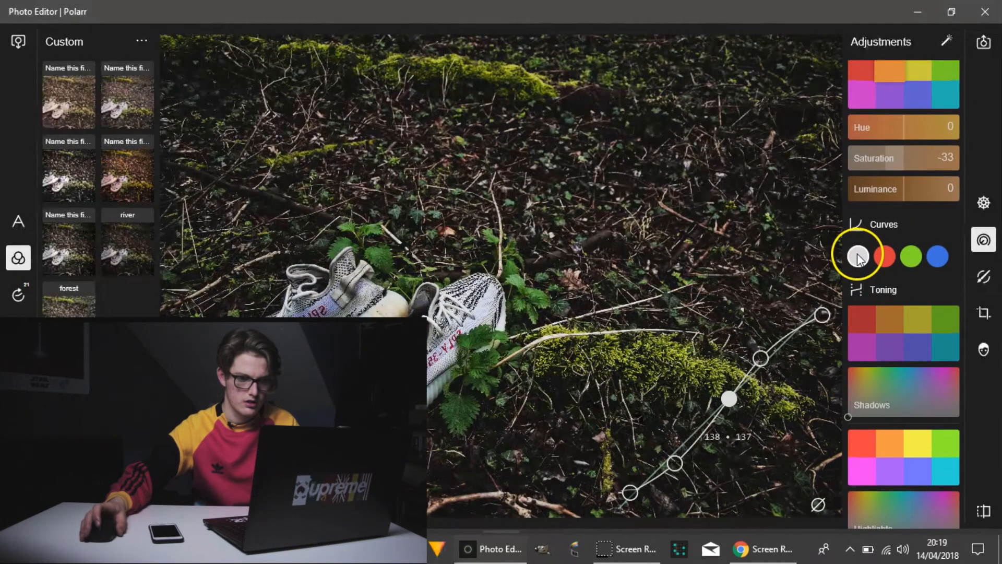
scroll(887, 239, "up", 4)
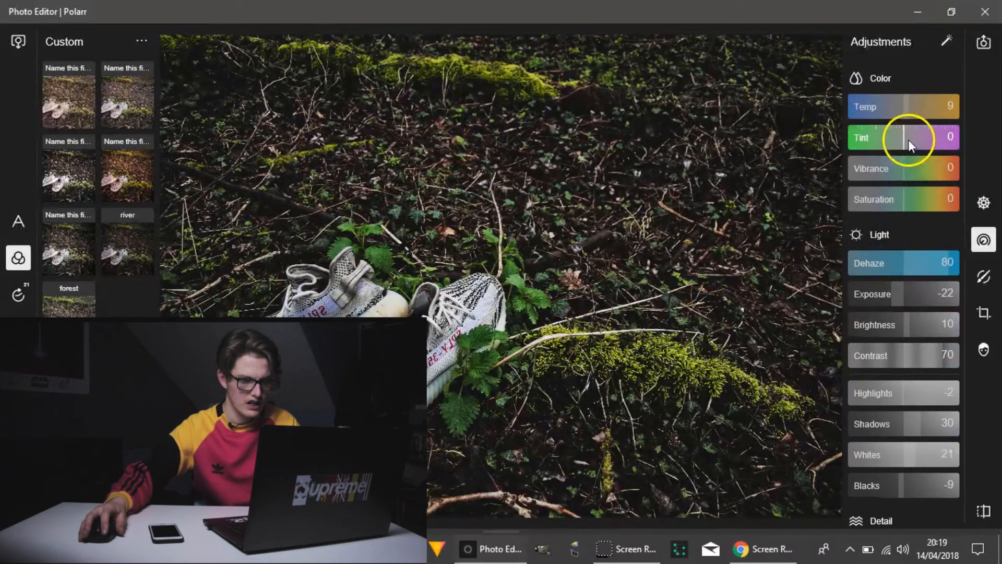
Set the shoe photo's Tint to 14, Vibrance to 63 and Saturation to -18, comparing with the original
left_click_drag(905, 139, 924, 133)
key("space")
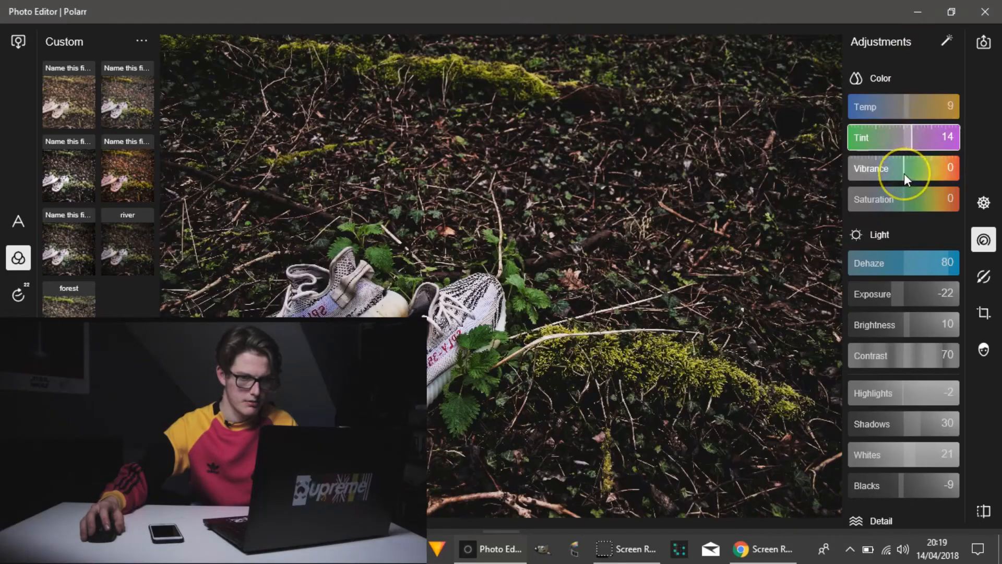
left_click_drag(904, 174, 941, 170)
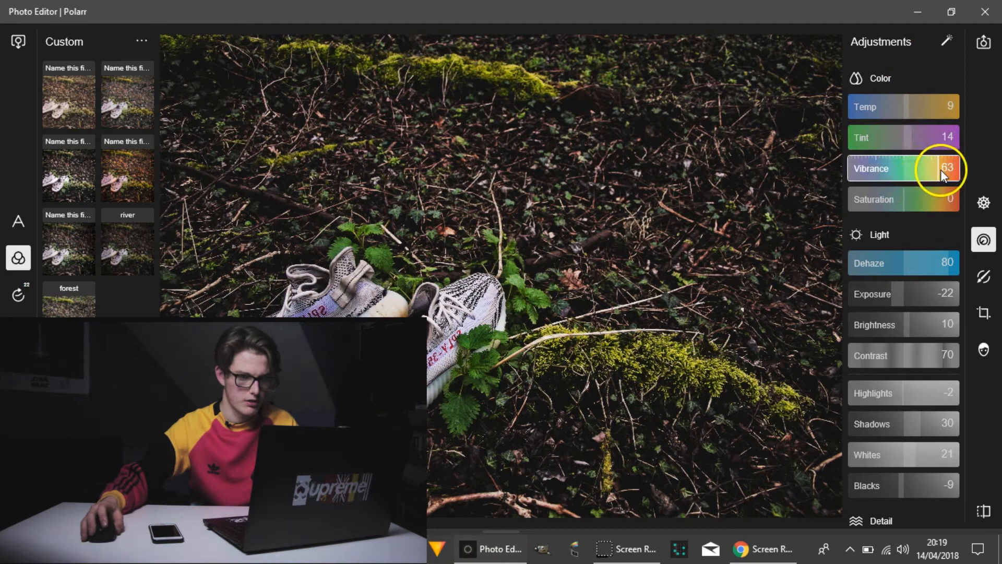
mouse_move(901, 208)
left_mouse_down()
mouse_move(885, 201)
mouse_move(895, 203)
left_mouse_up()
key("space")
key("space")
key("space")
key("space")
left_click_drag(777, 180, 779, 182)
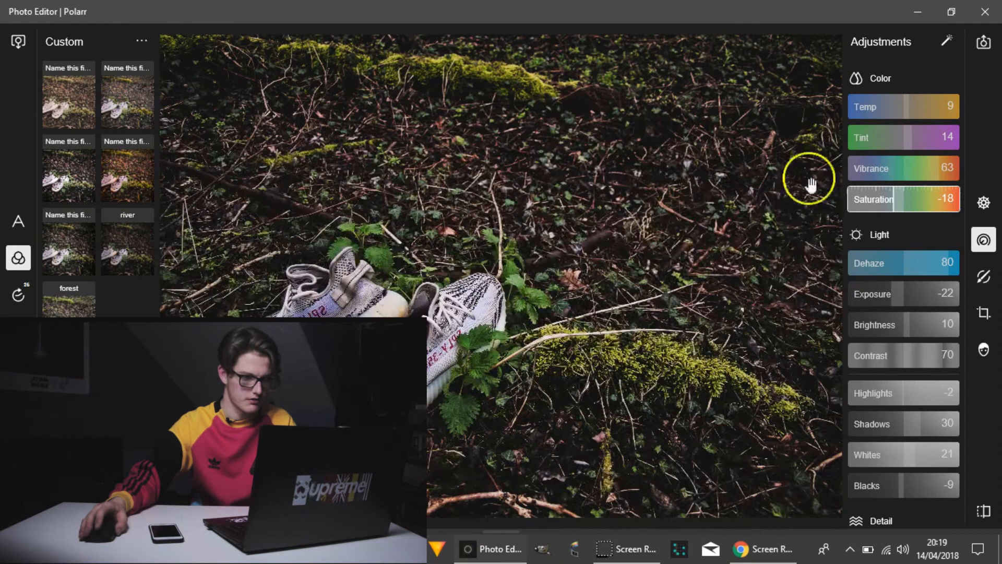
Add film grain to the shoe photo with Amount 43 and Size 49, checking the texture up close
scroll(929, 235, "down", 10)
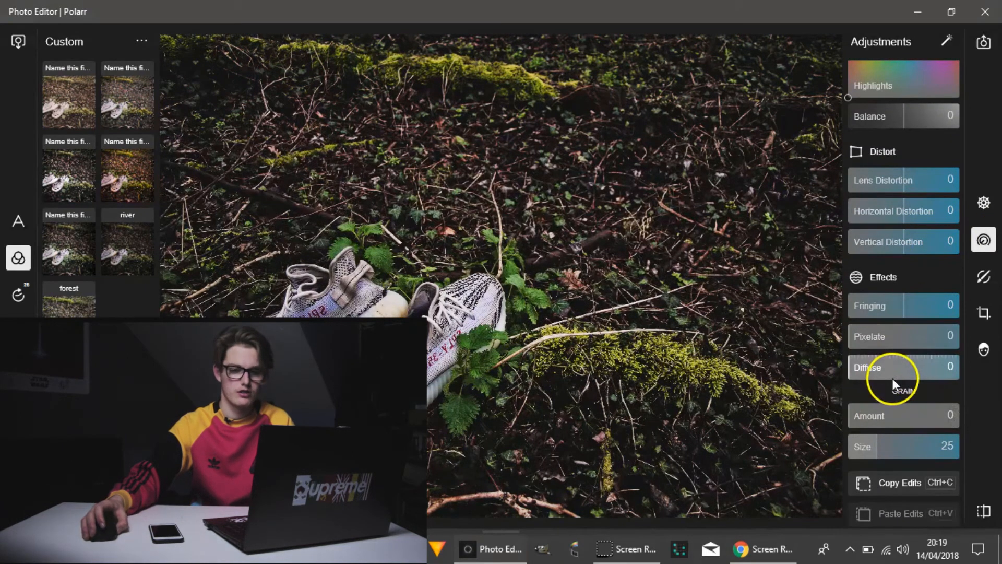
scroll(891, 378, "down", 2)
left_click_drag(877, 346, 897, 347)
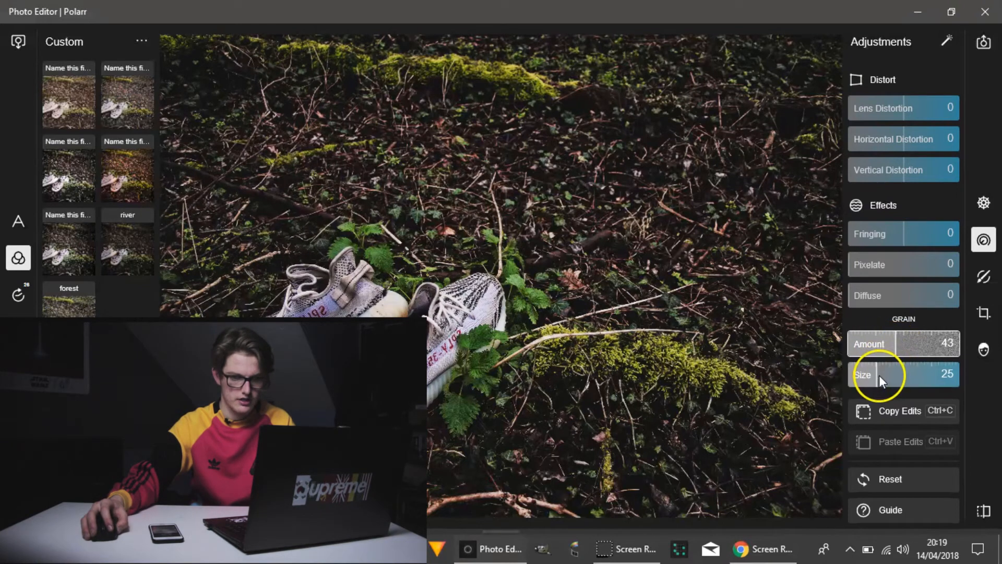
left_click(237, 326)
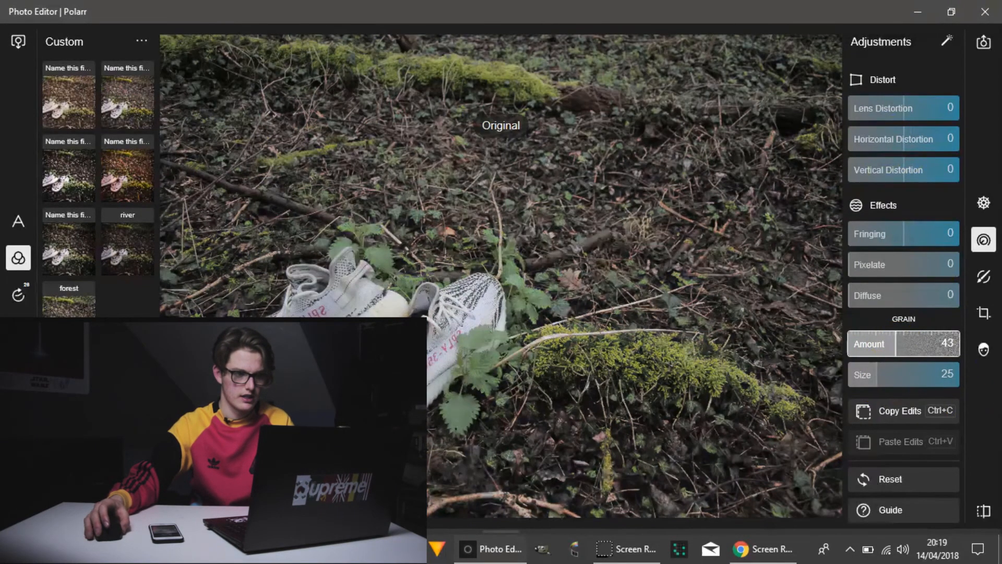
scroll(472, 269, "up", 3)
scroll(470, 269, "up", 4)
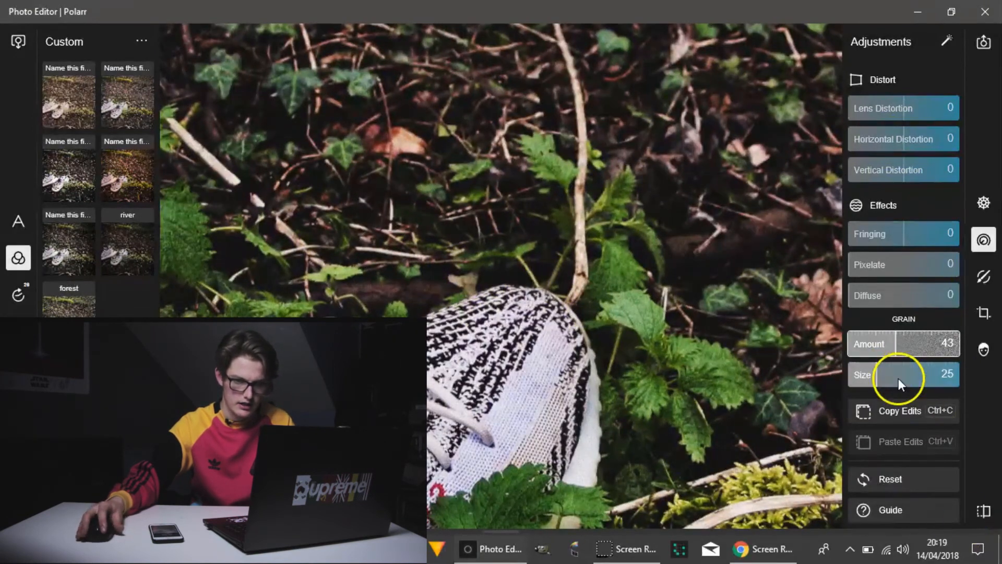
left_click_drag(872, 370, 897, 374)
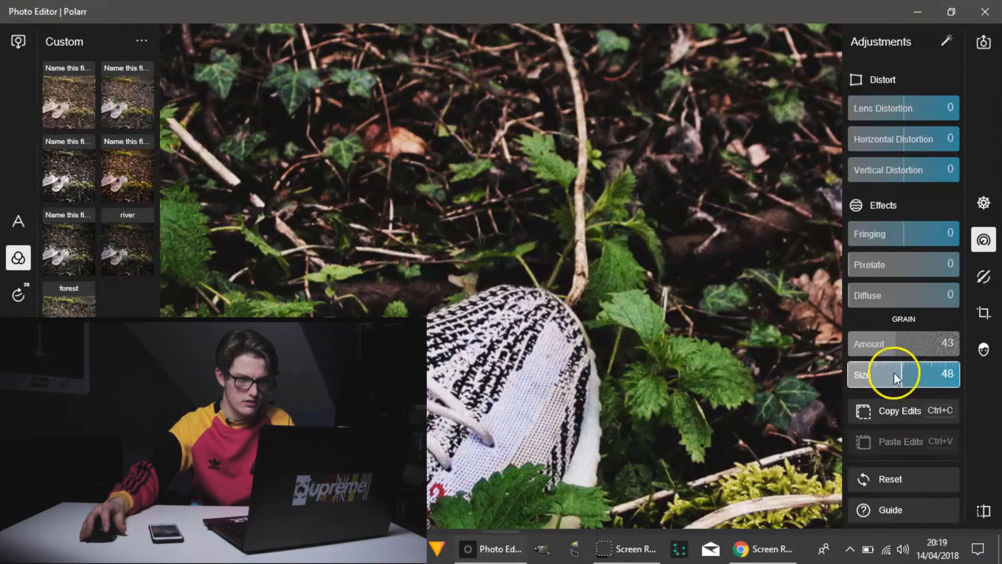
scroll(555, 269, "down", 5)
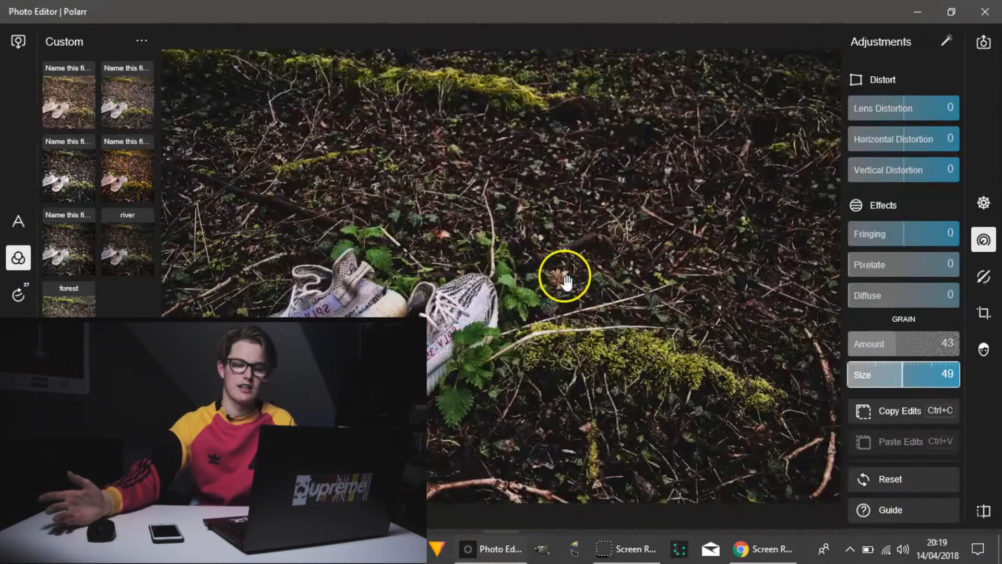
scroll(900, 154, "up", 10)
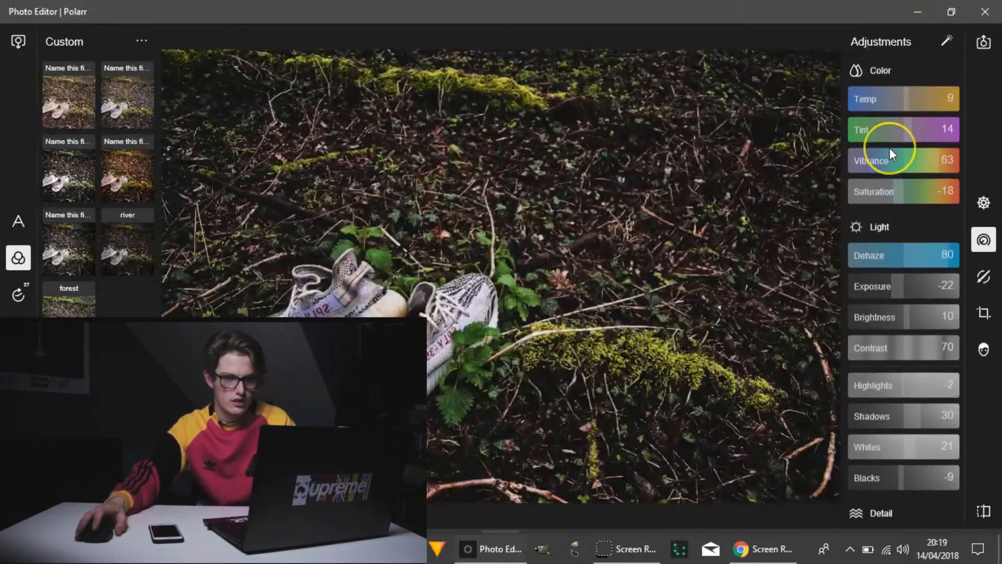
scroll(906, 174, "down", 8)
scroll(907, 174, "up", 8)
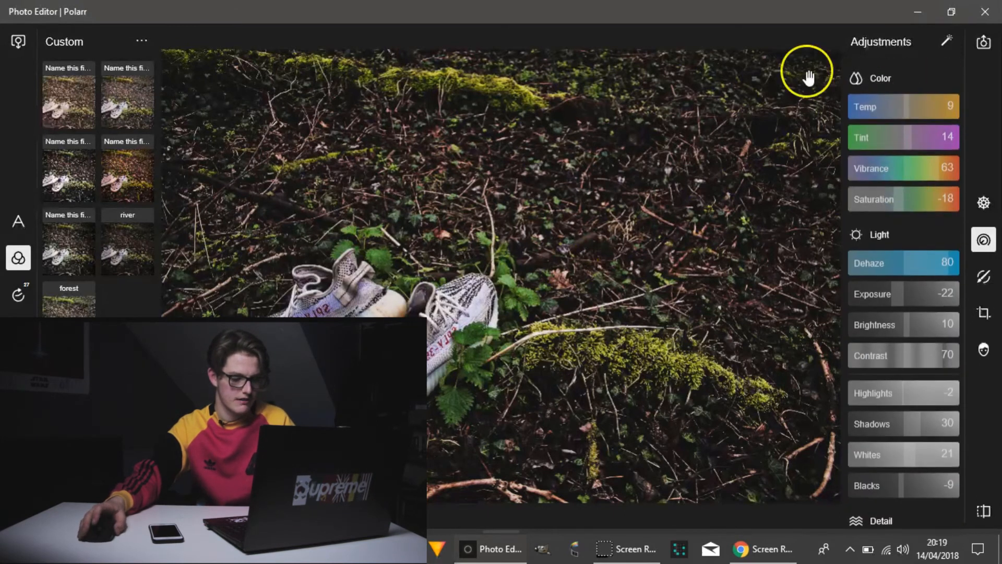
left_click(741, 459)
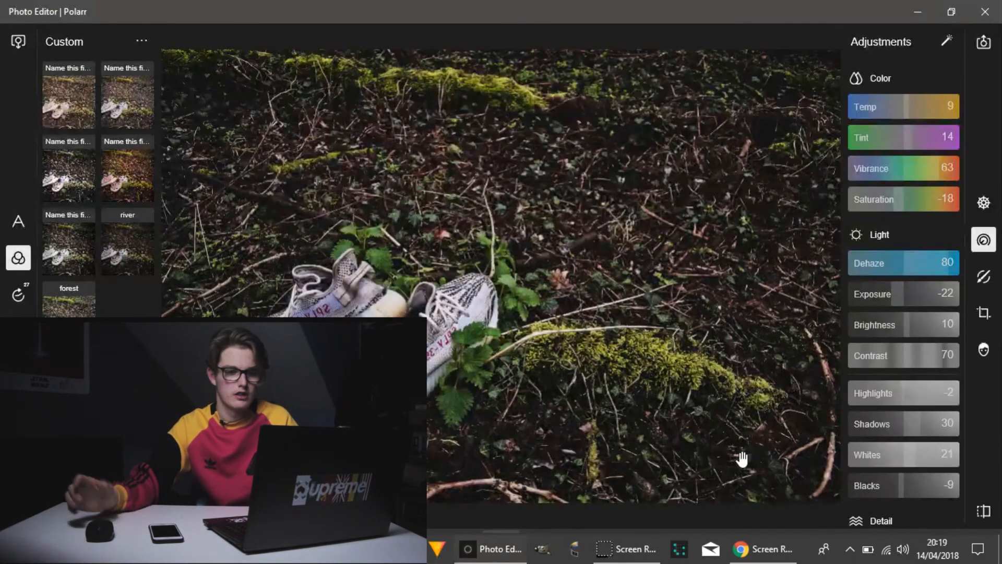